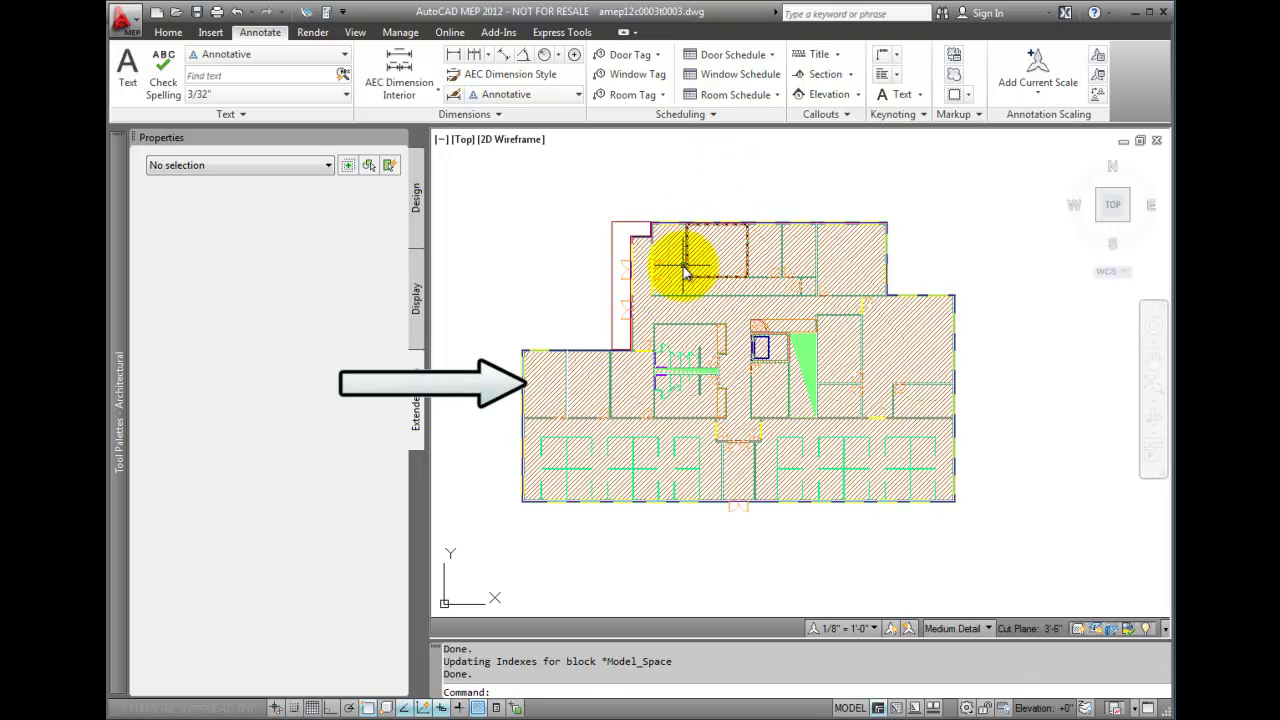
- Inspect the left-edge room's layer and style in Properties, then clear the selection
left_click(545, 388)
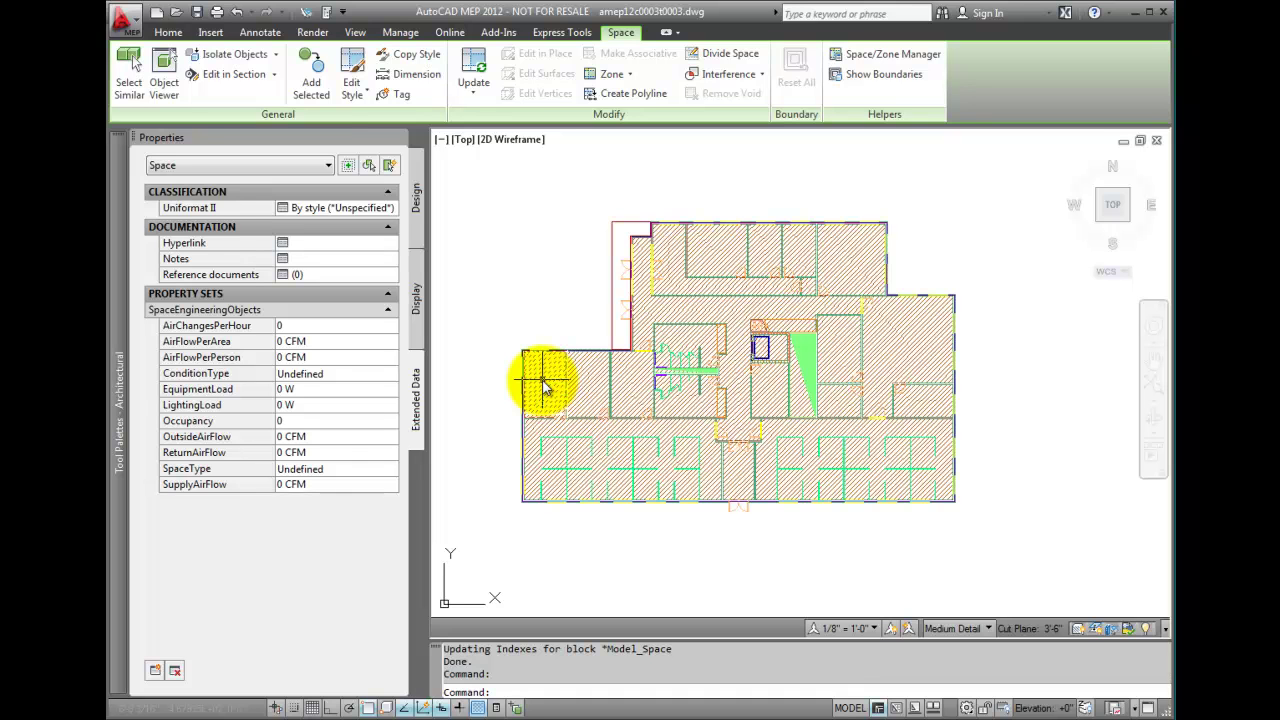
mouse_move(260, 137)
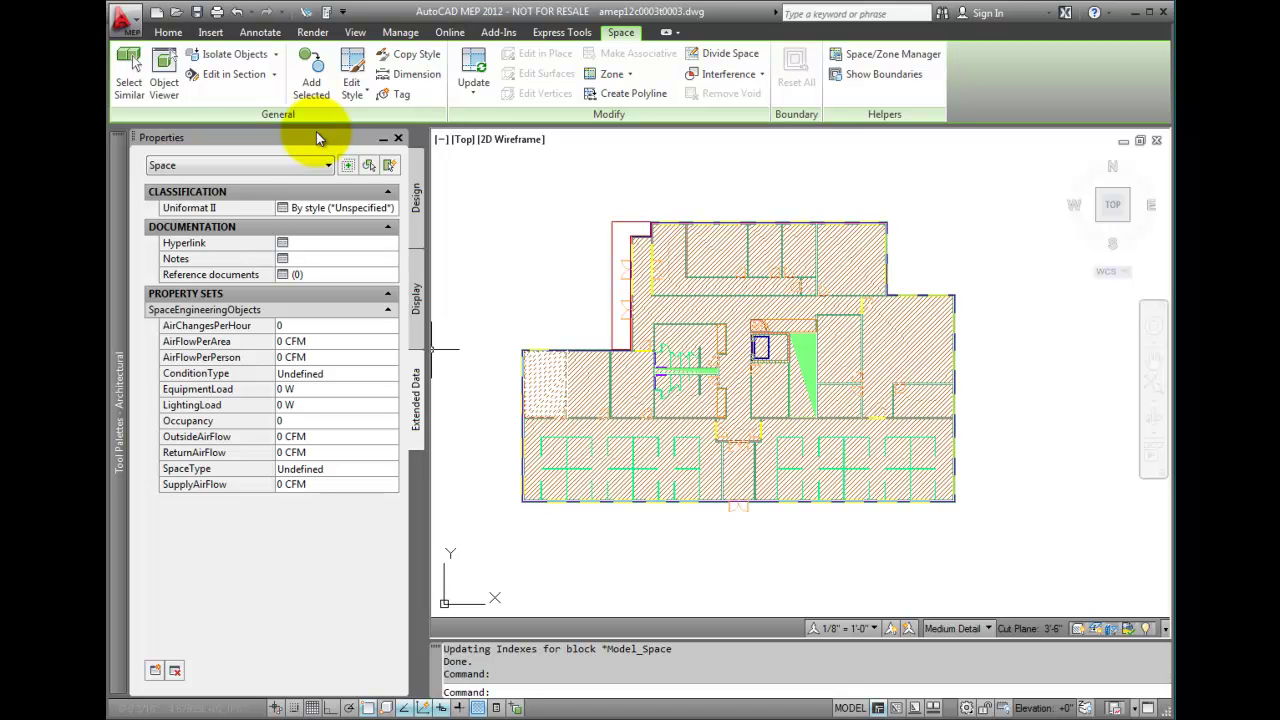
left_click(415, 196)
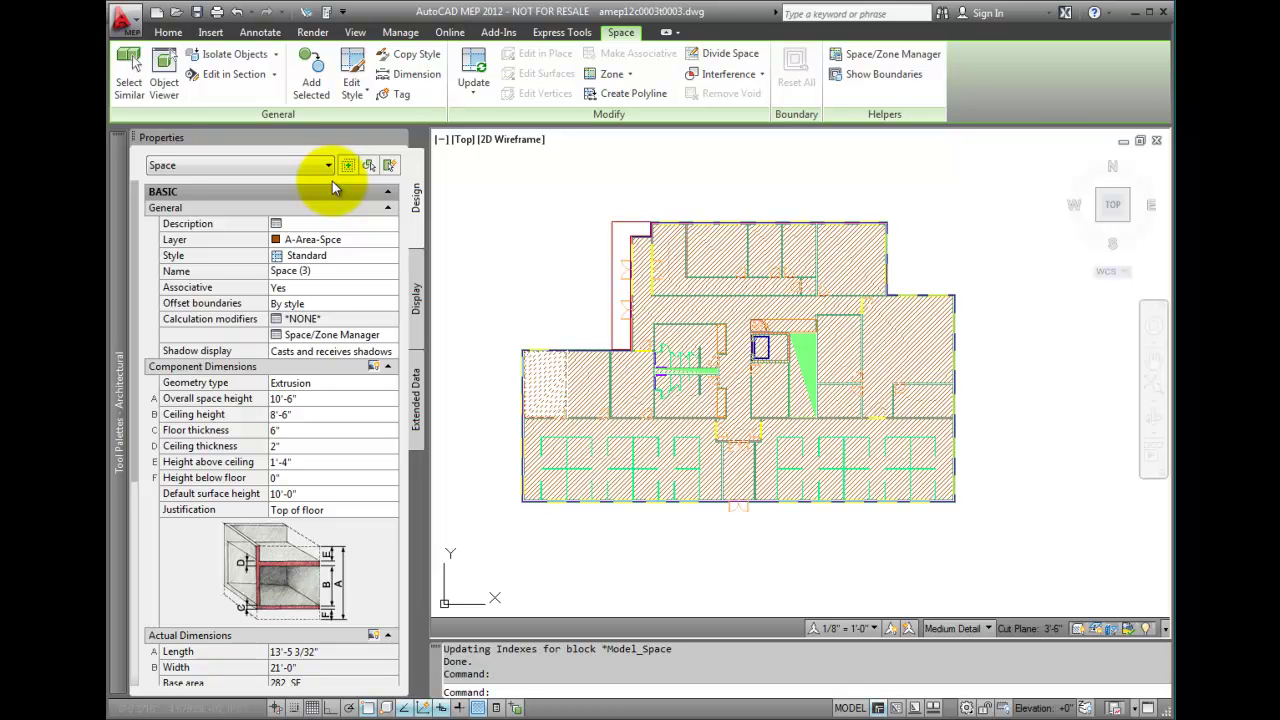
left_click(394, 240)
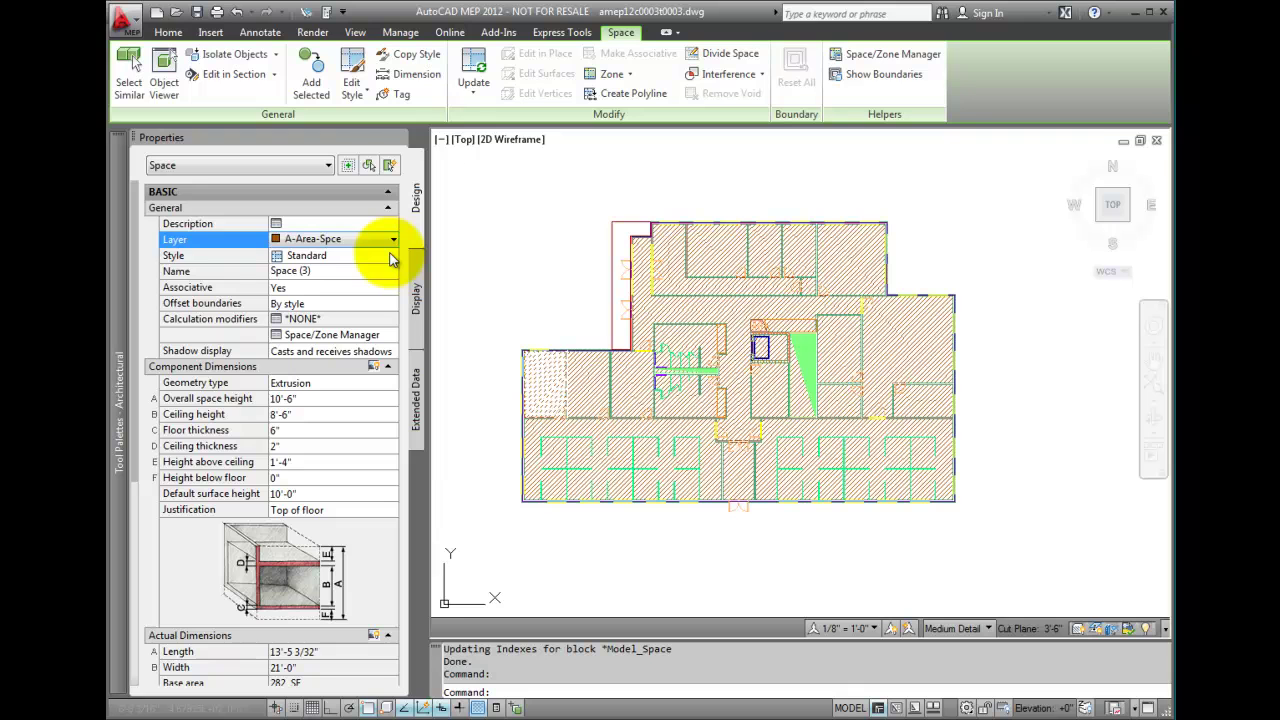
left_click(392, 259)
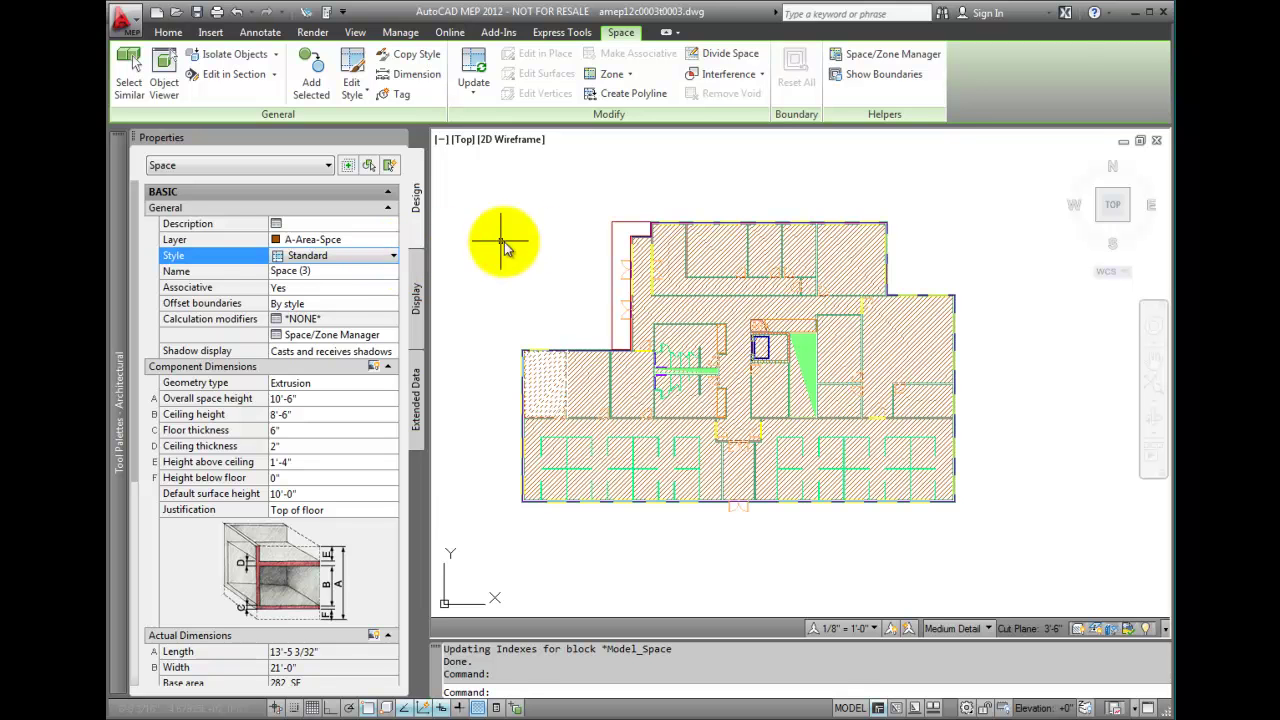
key("Escape")
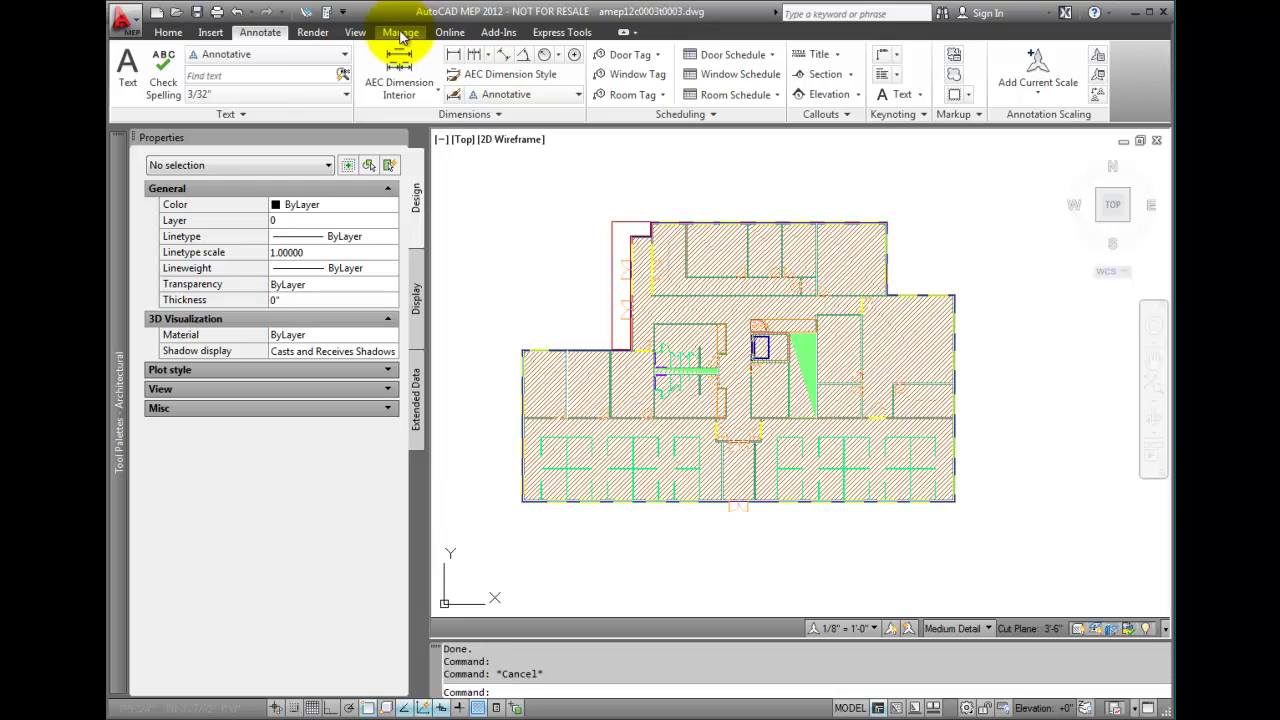
- In Style Manager, browse Content > Styles > Imperial and pick Spaces - Commercial (Imperial).dwg
left_click(400, 32)
left_click(622, 84)
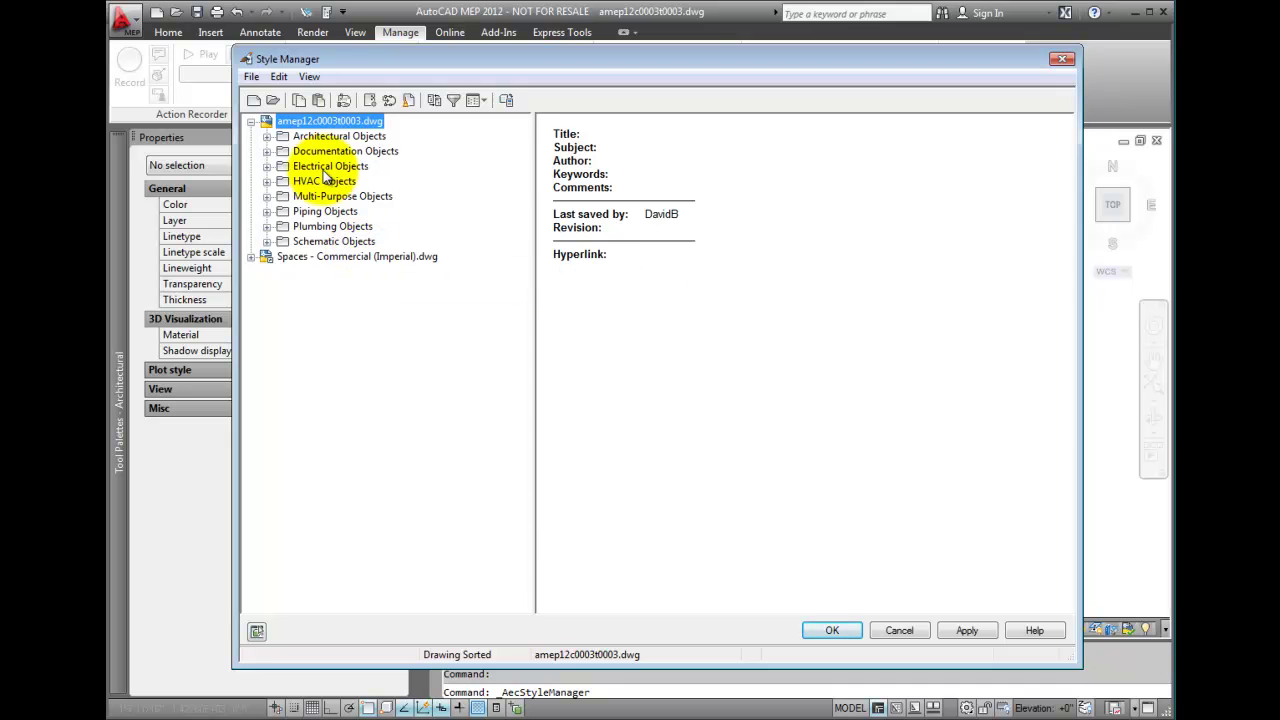
left_click(273, 100)
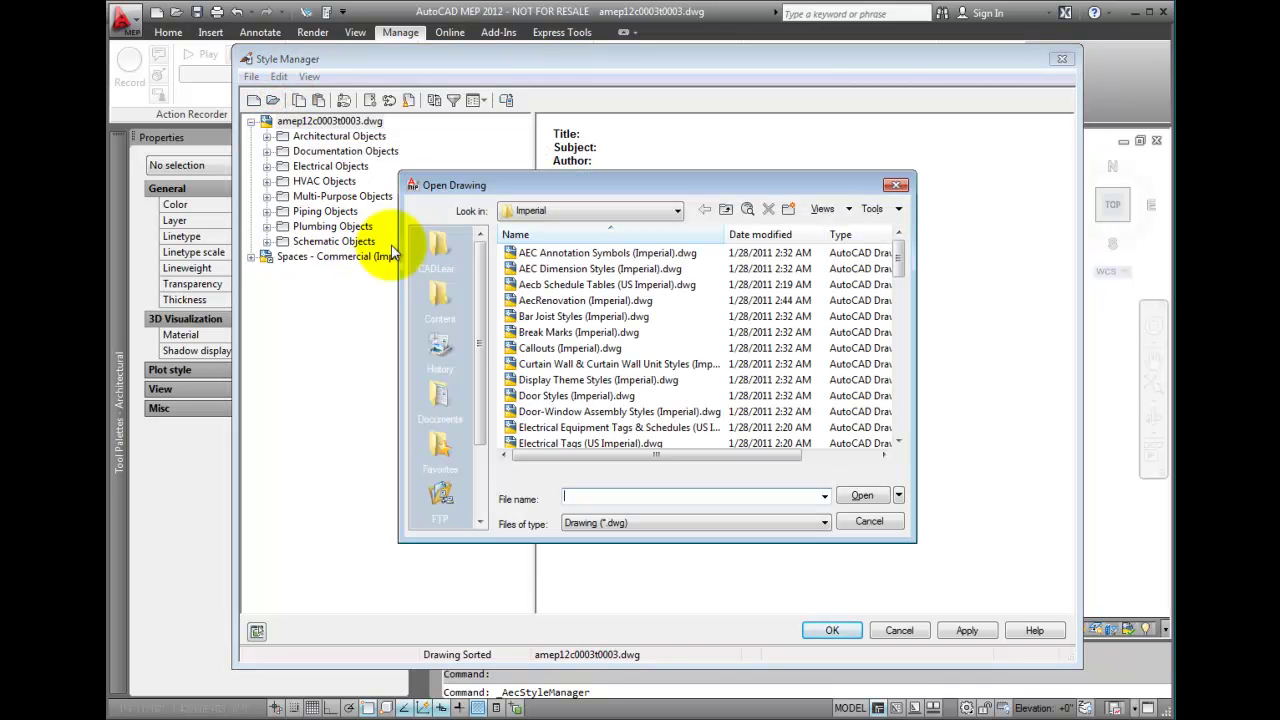
left_click(447, 298)
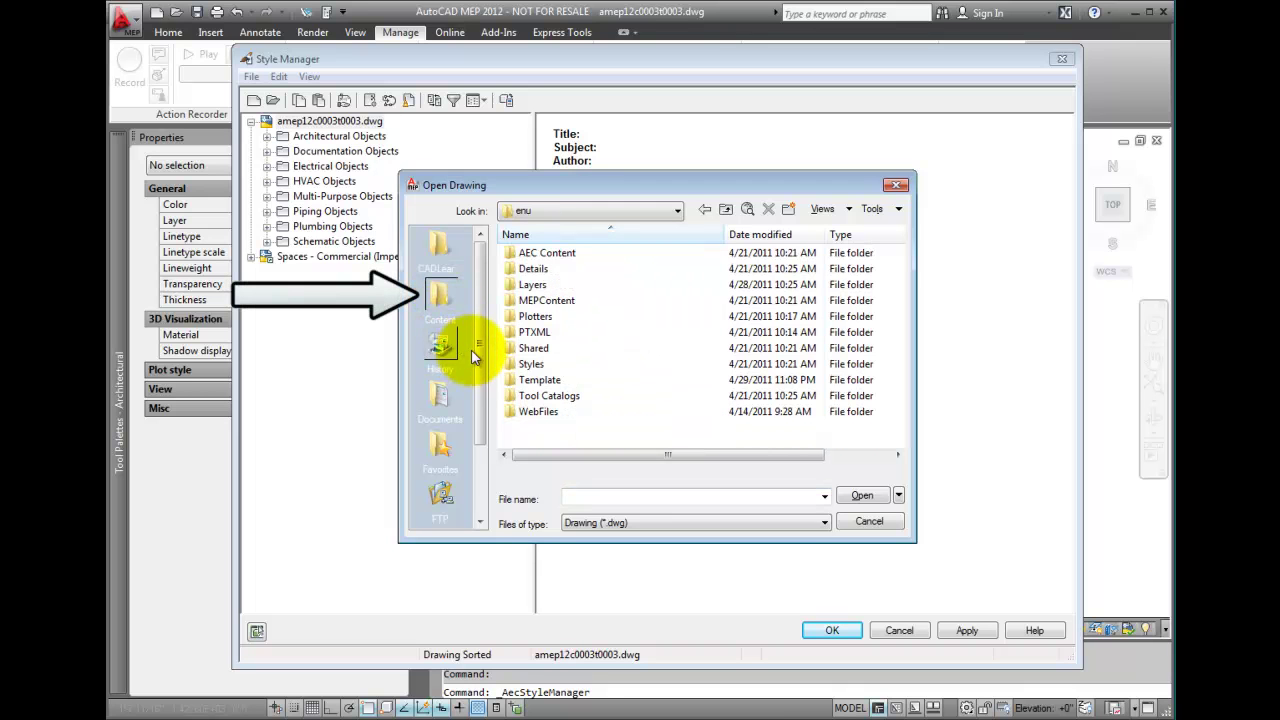
mouse_move(530, 364)
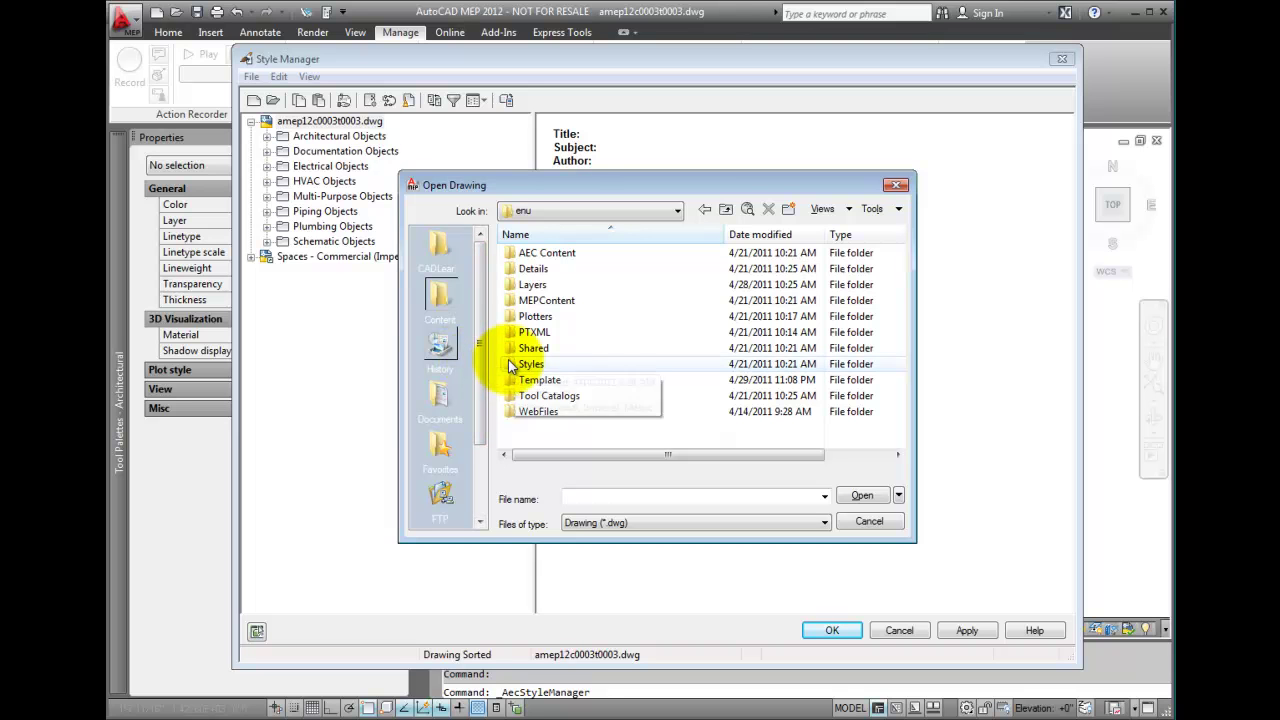
left_click(512, 365)
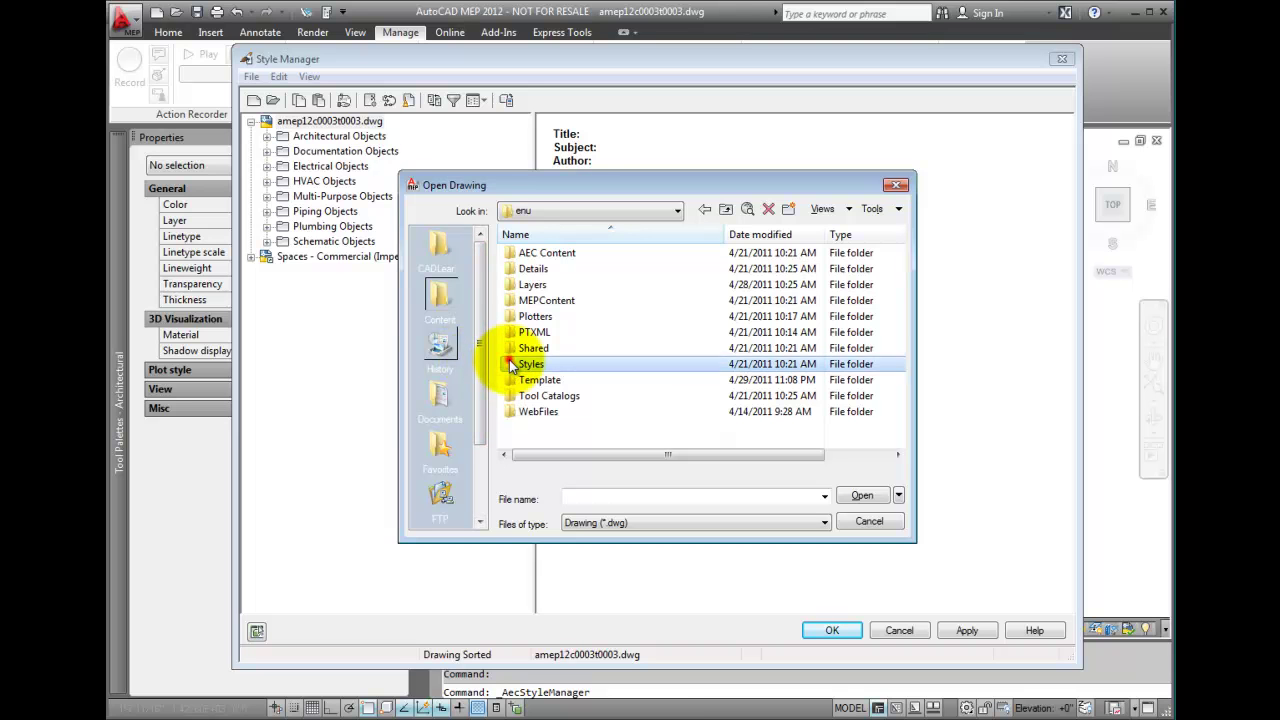
double_click(514, 366)
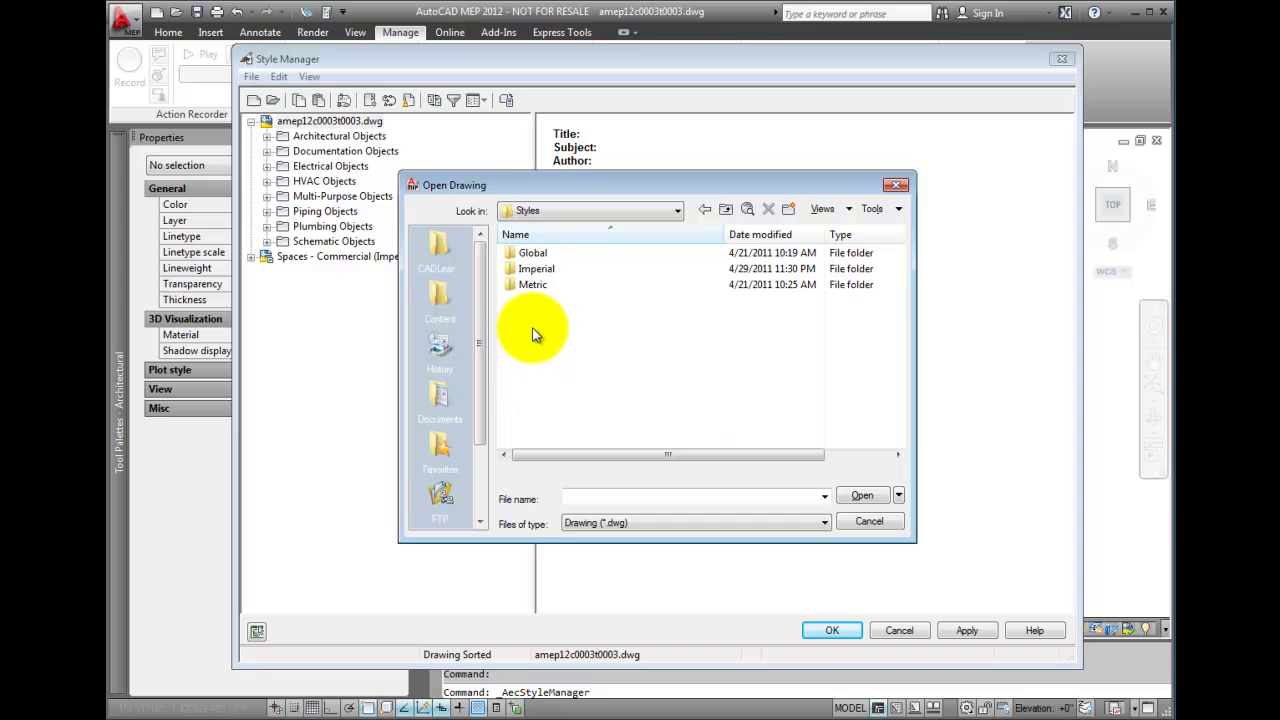
double_click(559, 268)
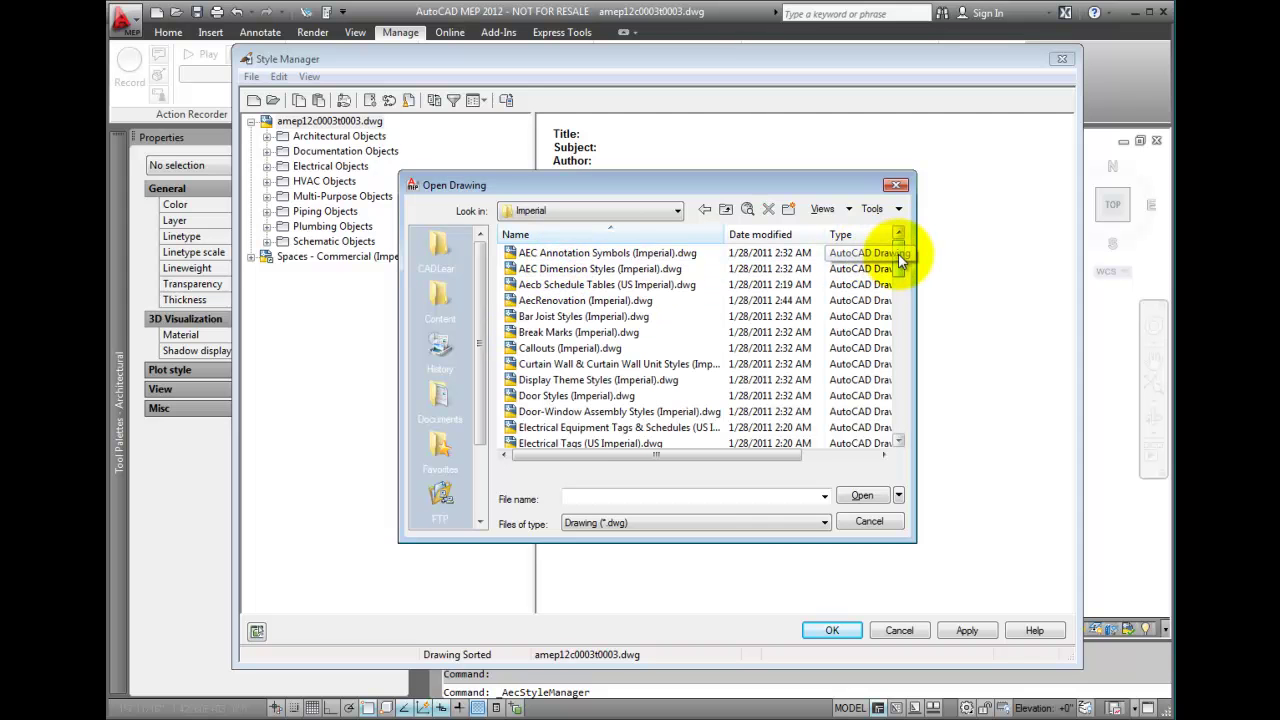
left_click_drag(900, 252, 910, 338)
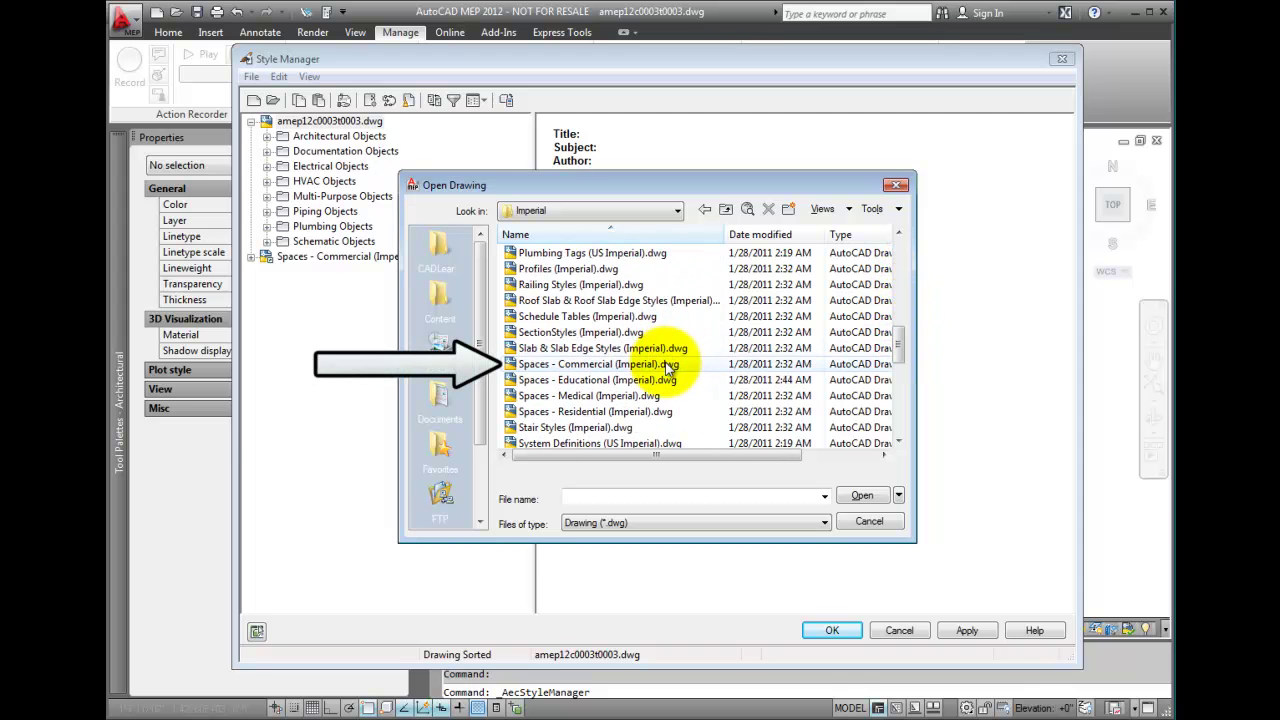
left_click(668, 366)
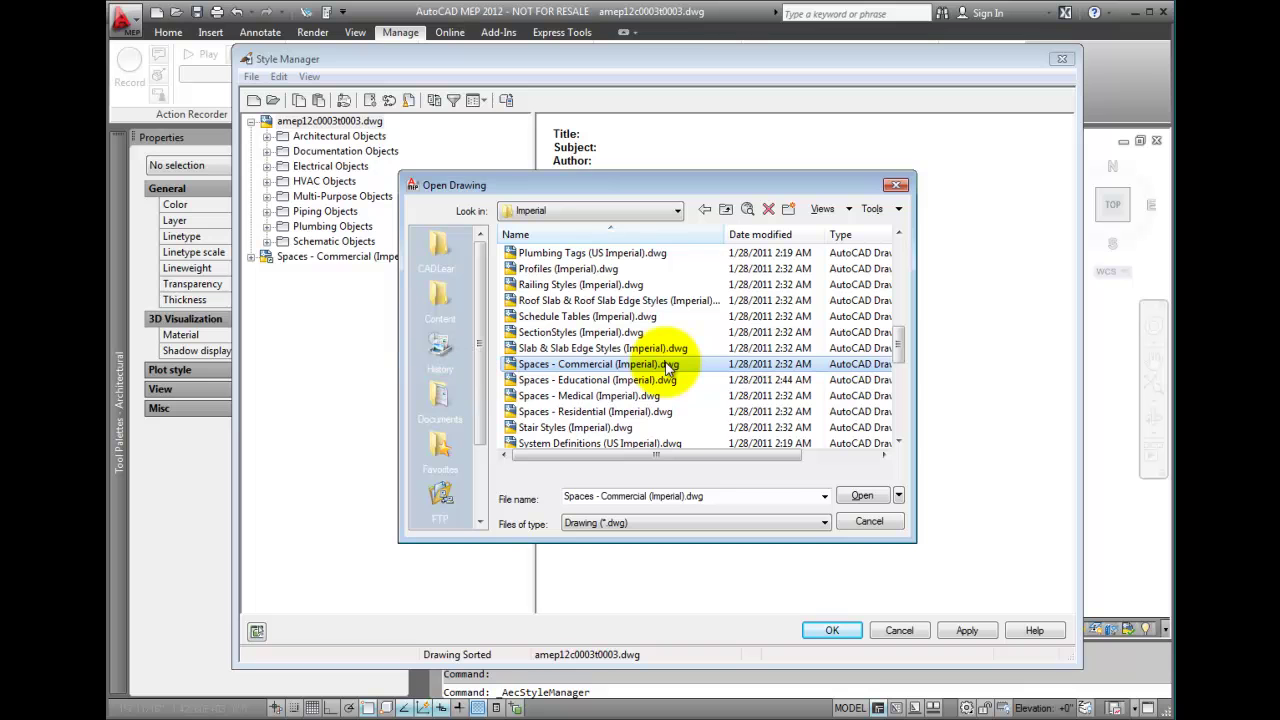
- Open the commercial drawing, expand Architectural Objects > Space Styles, and copy the whole Space Styles group
left_click(862, 497)
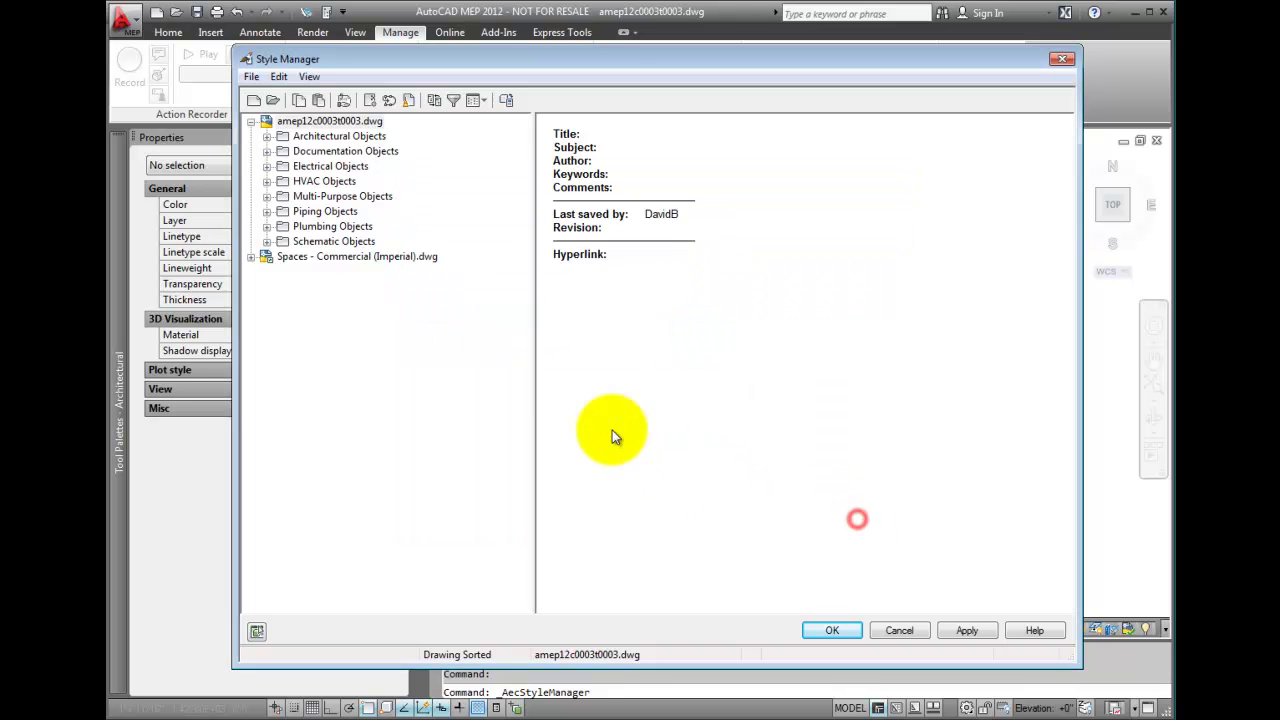
left_click(250, 257)
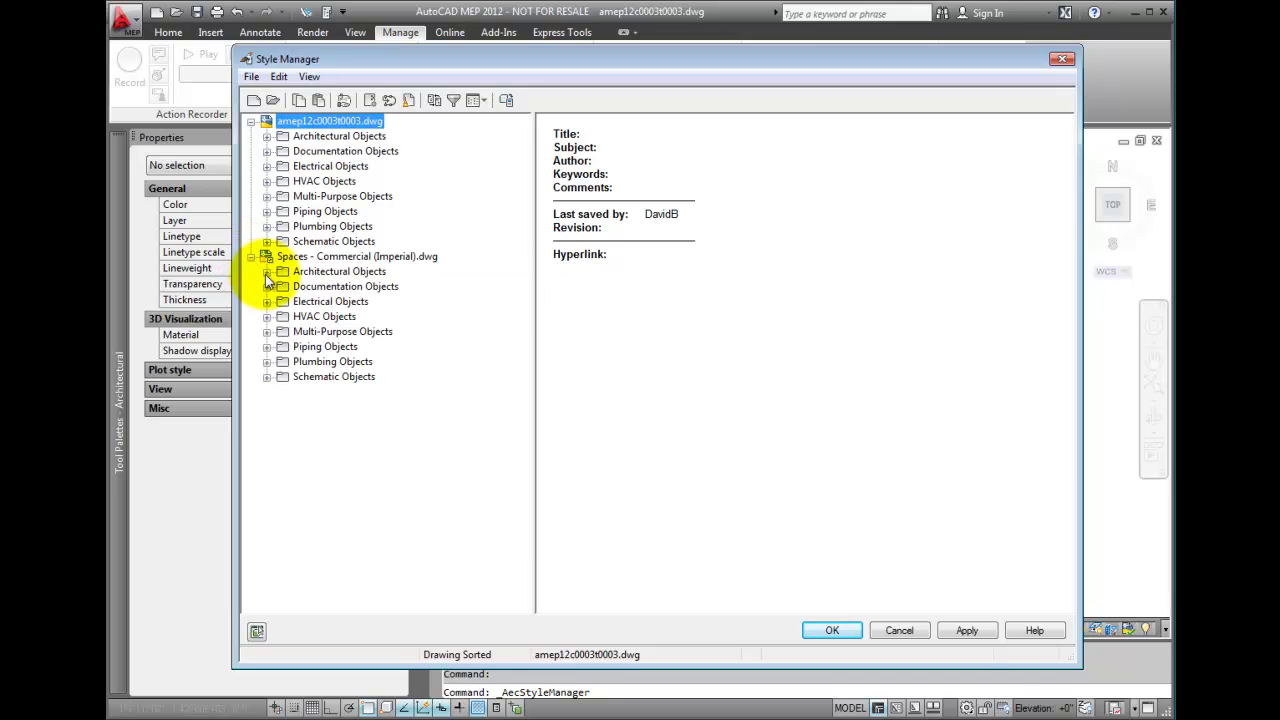
left_click(267, 272)
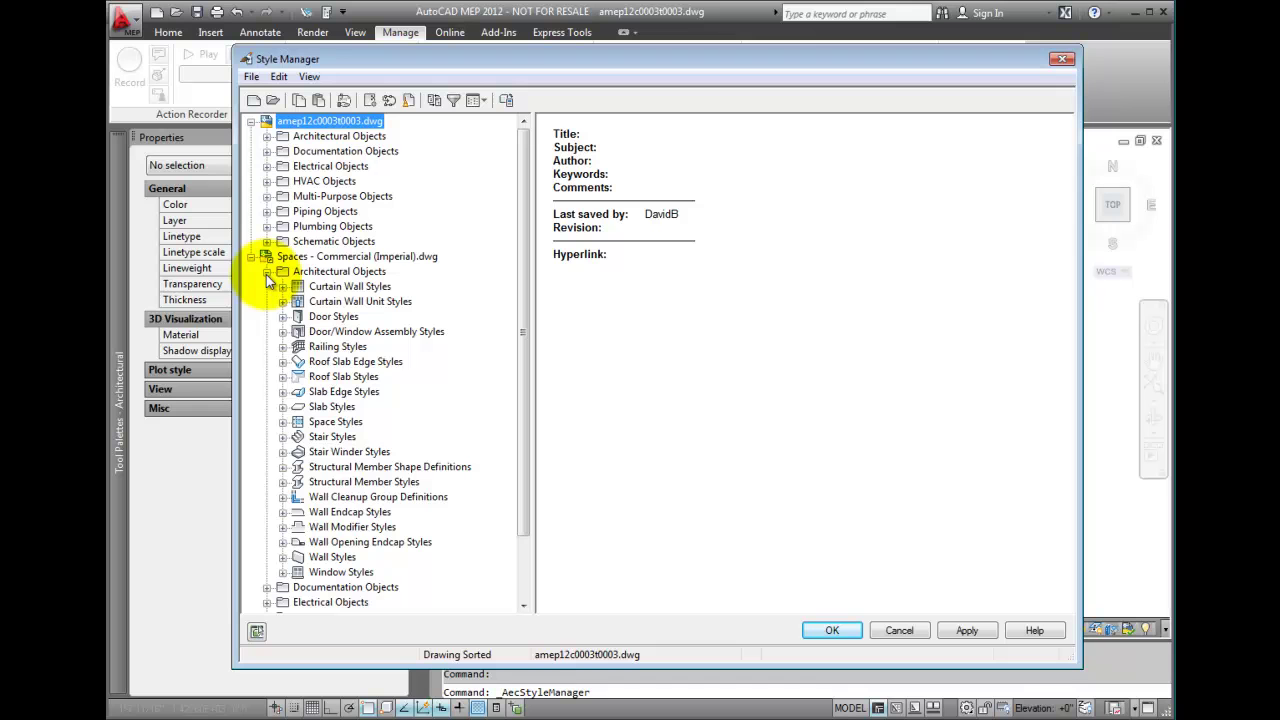
left_click(283, 421)
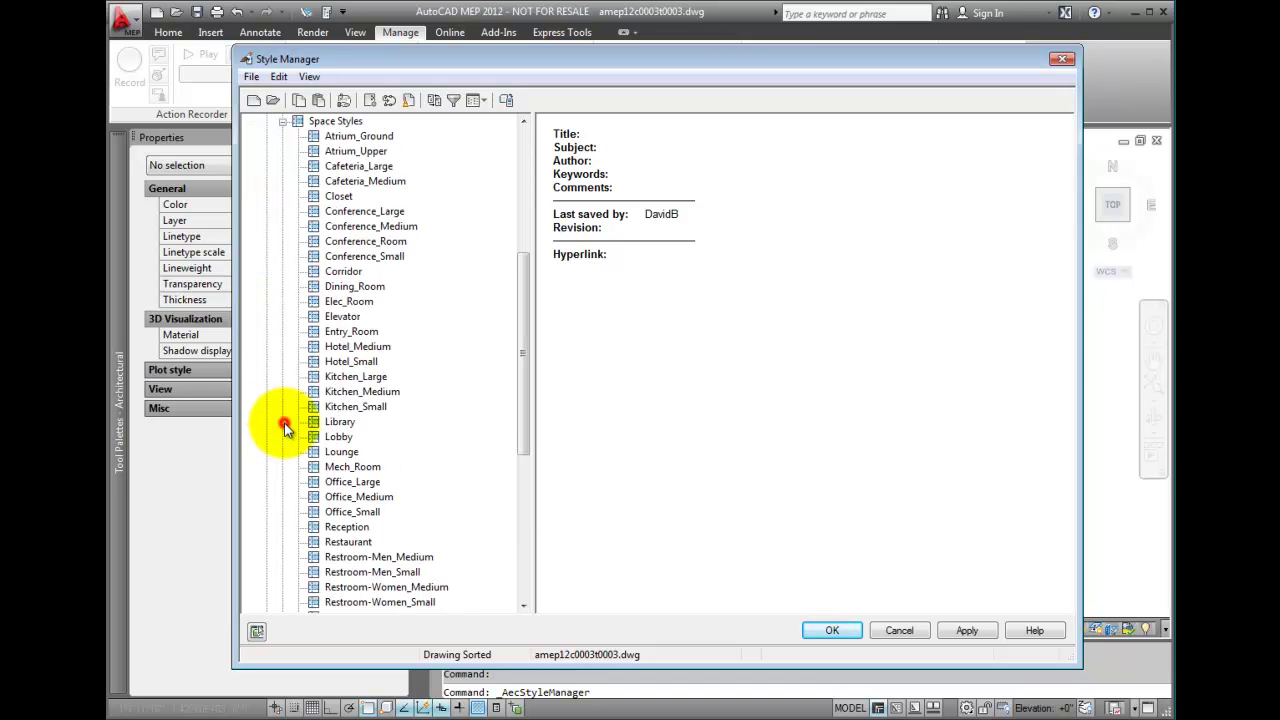
left_click(336, 121)
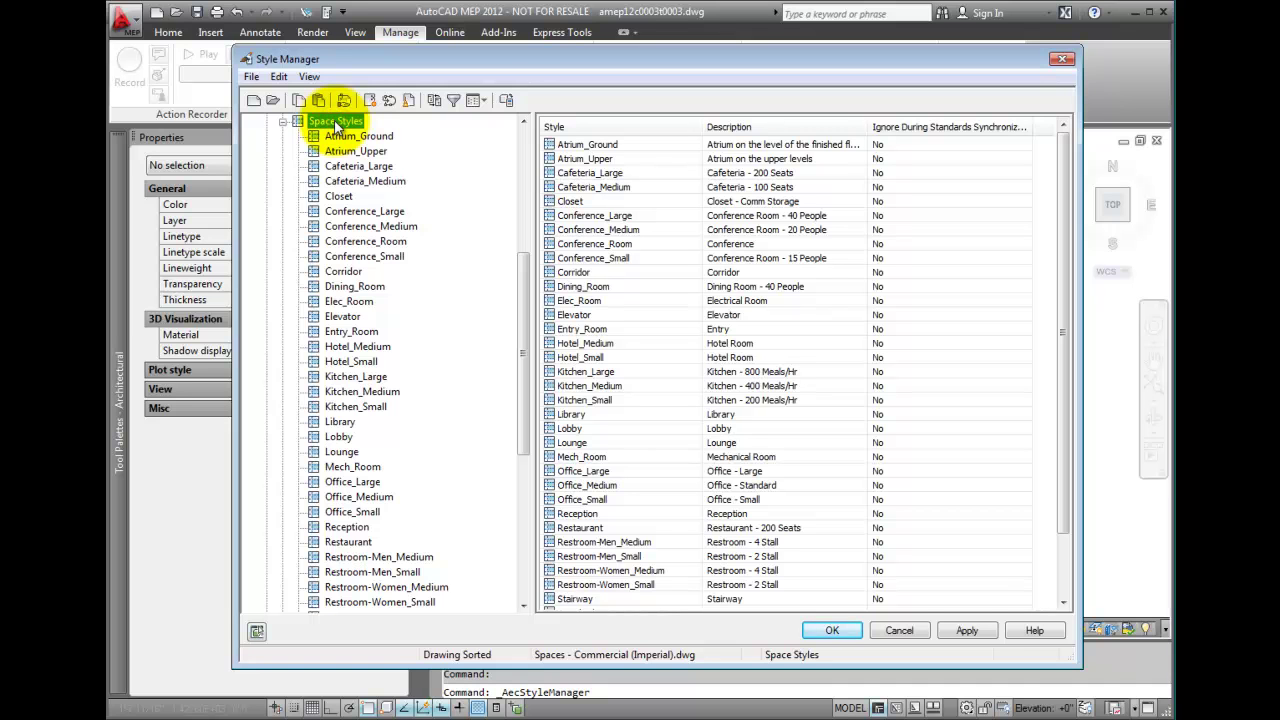
right_click(336, 121)
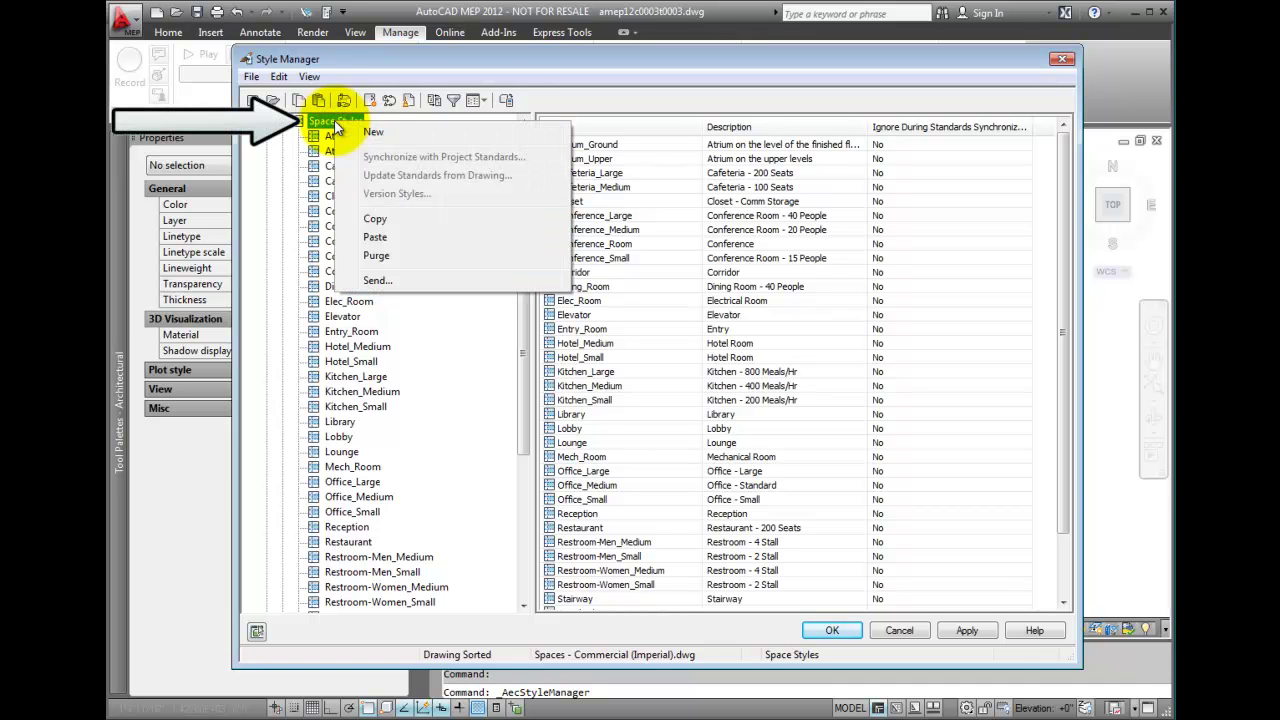
left_click(390, 222)
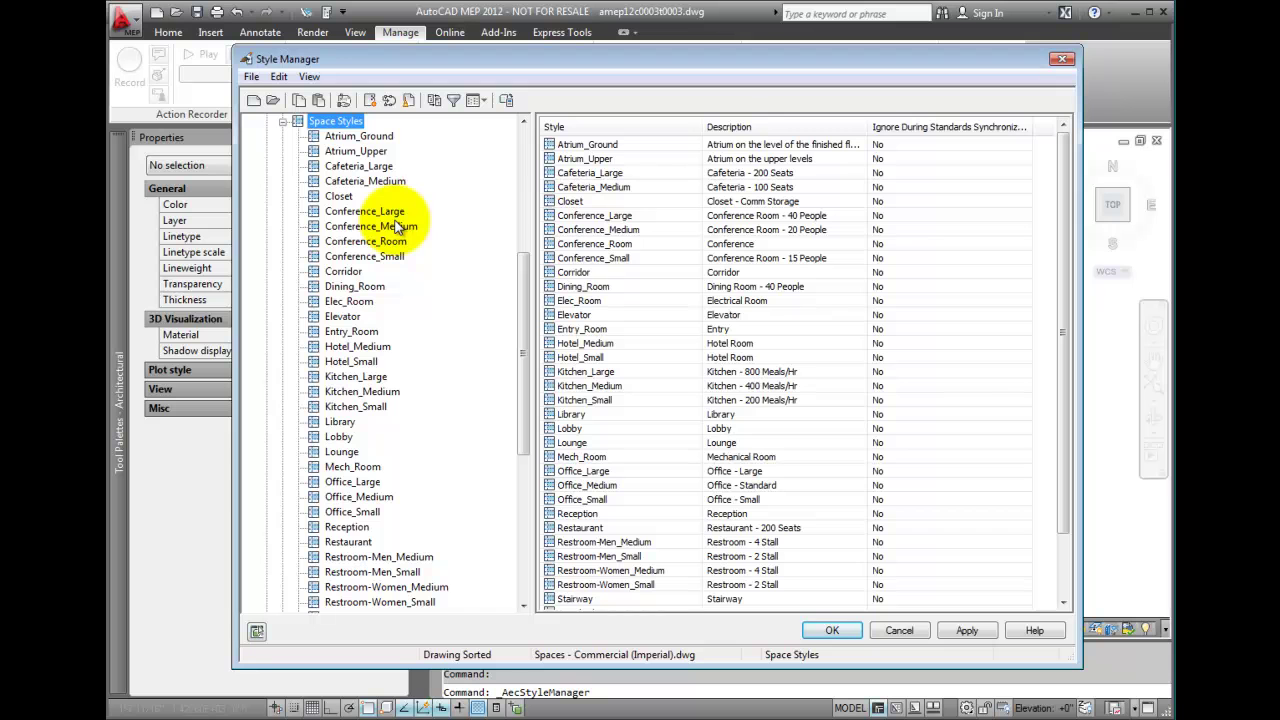
left_click_drag(522, 287, 522, 155)
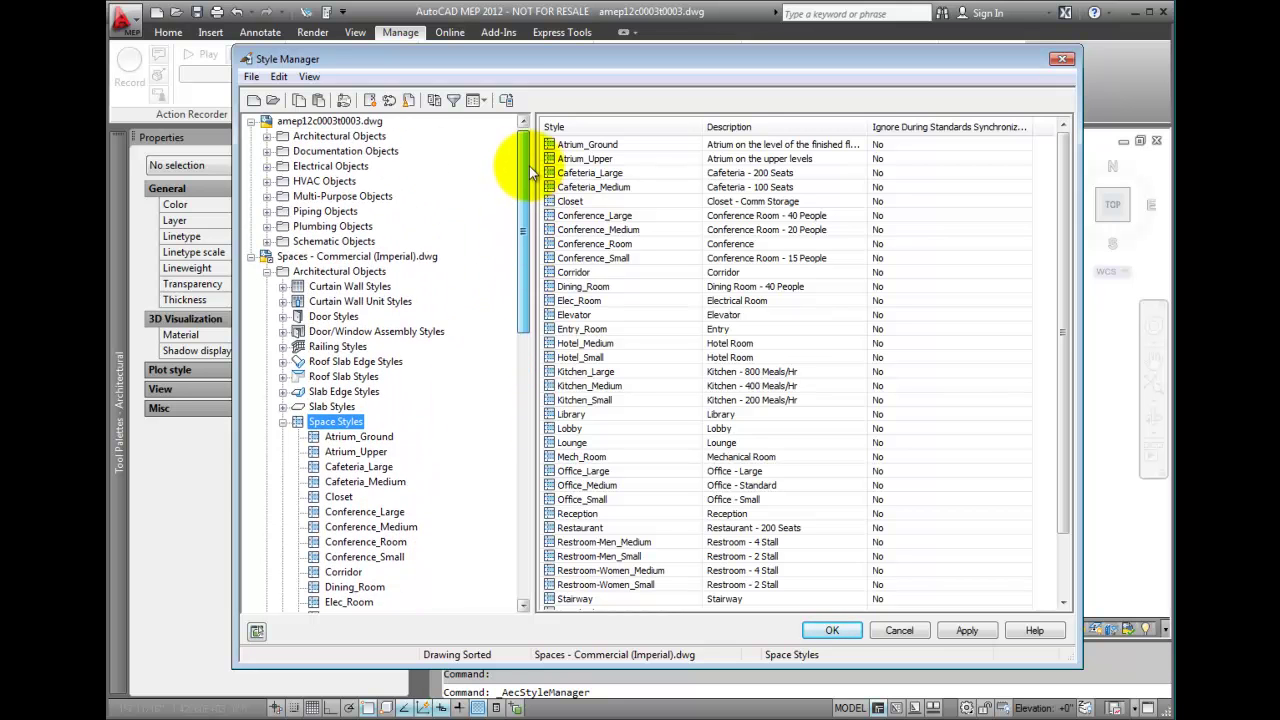
- Paste the copied space styles into the current drawing, choosing Leave Existing for duplicate names
right_click(344, 121)
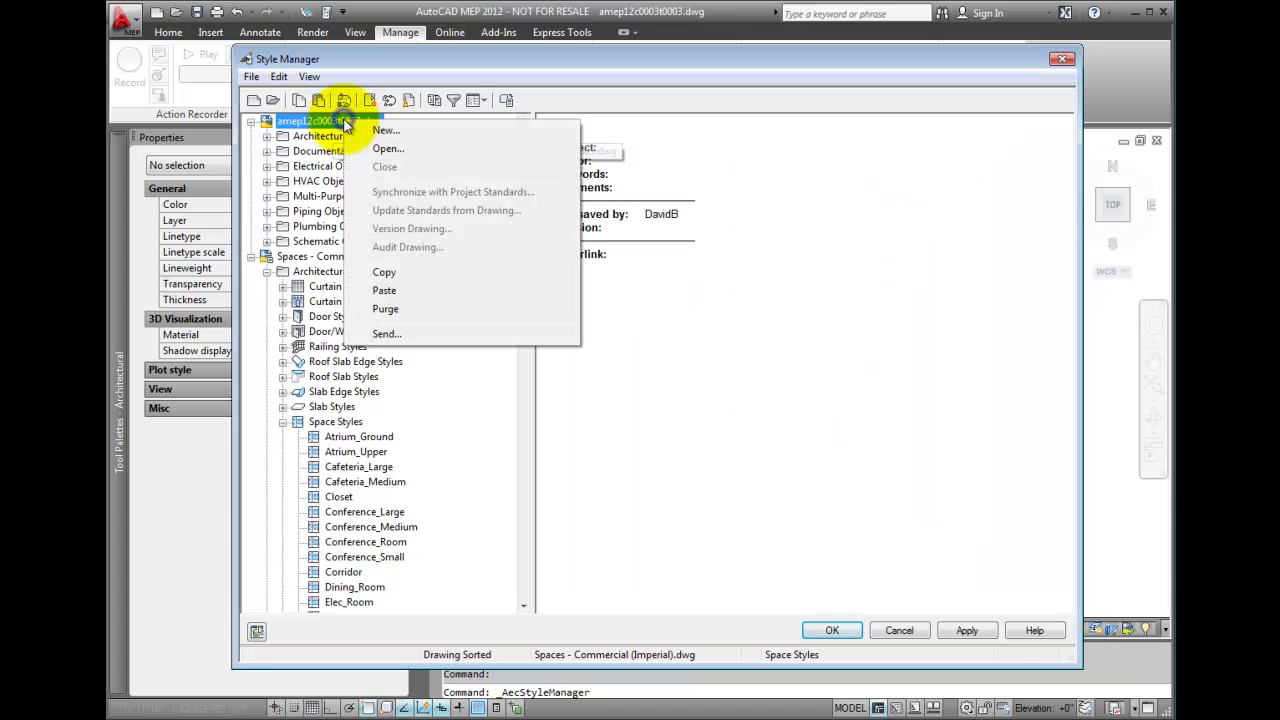
left_click(399, 287)
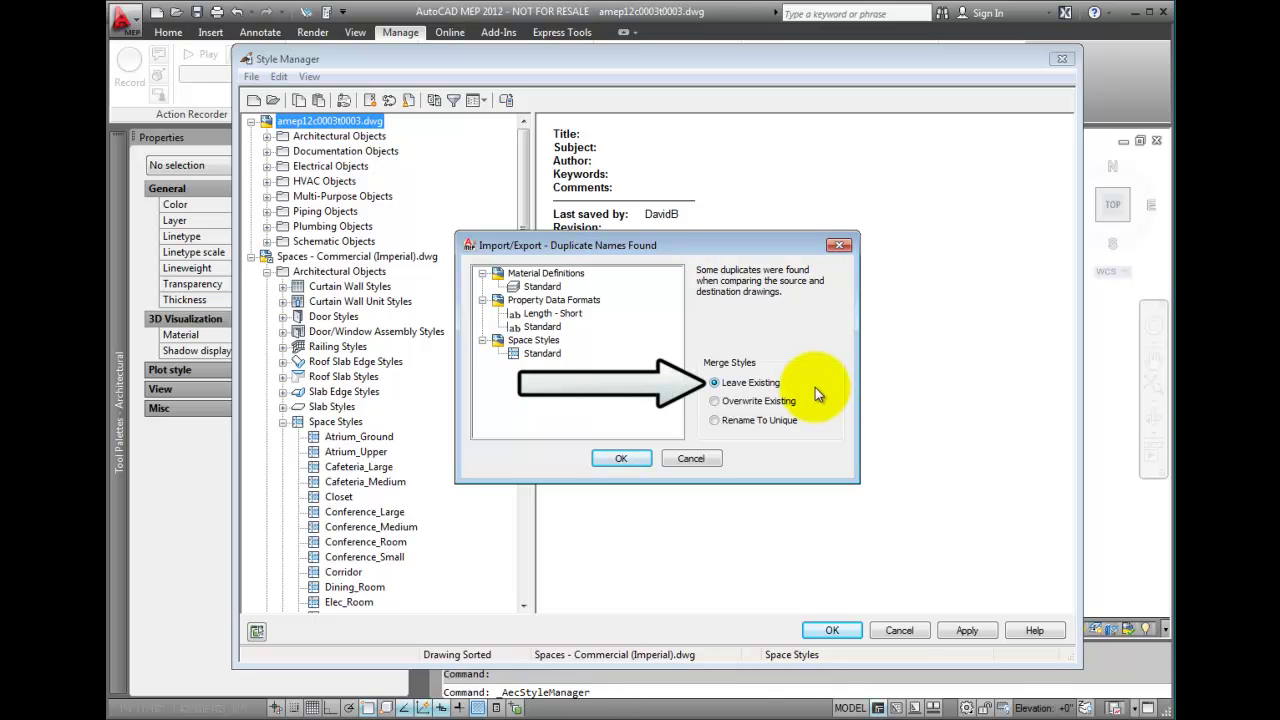
left_click(612, 458)
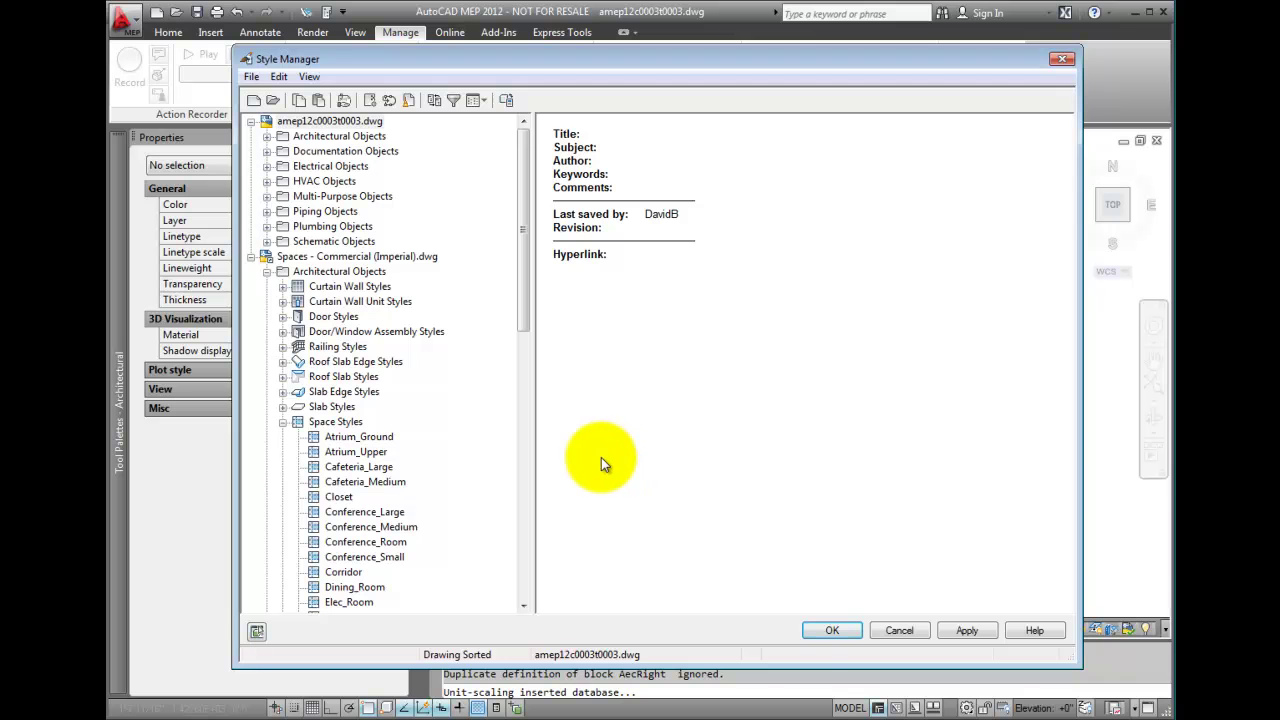
- Close Style Manager and change the left-edge room's style to Office_Medium
left_click(834, 637)
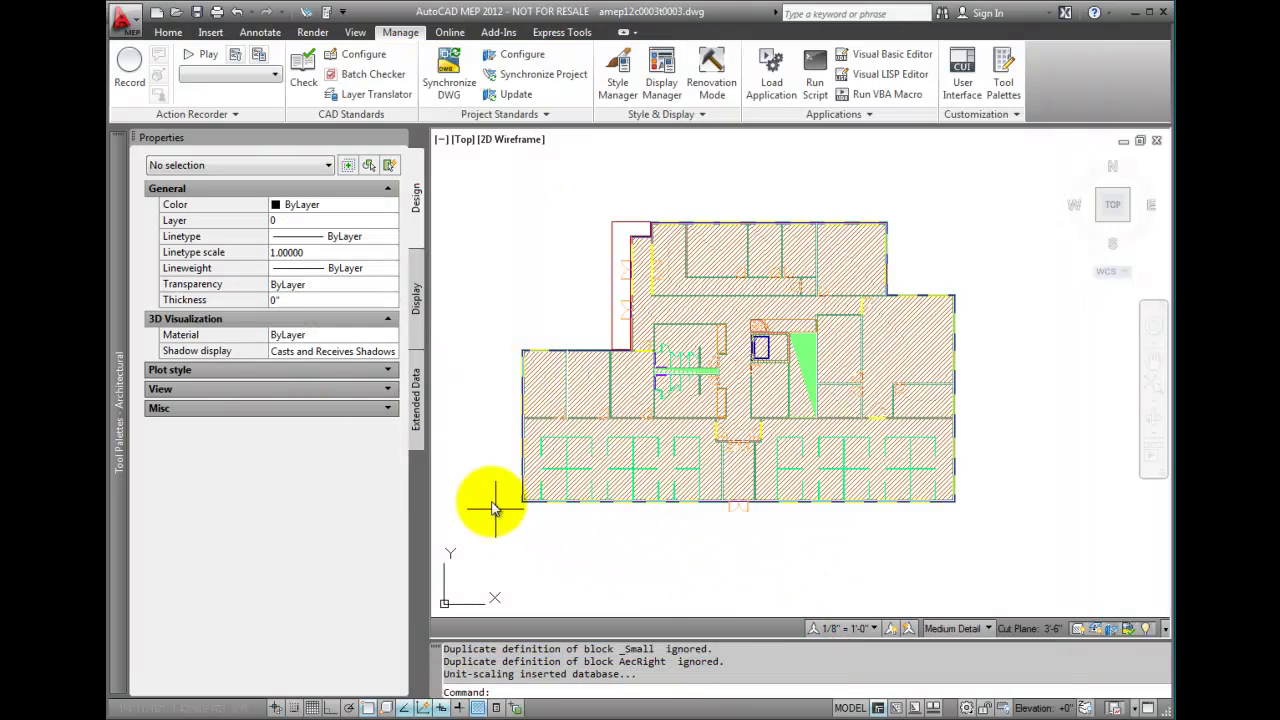
left_click(546, 376)
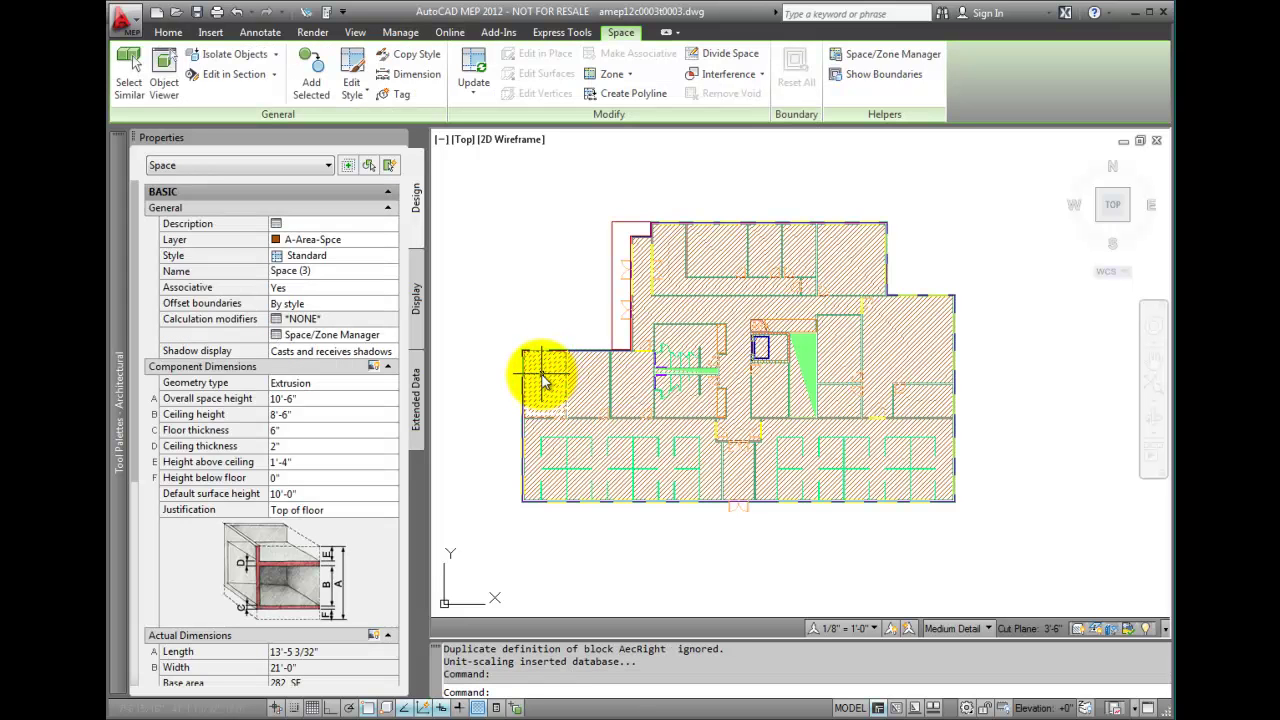
left_click(393, 259)
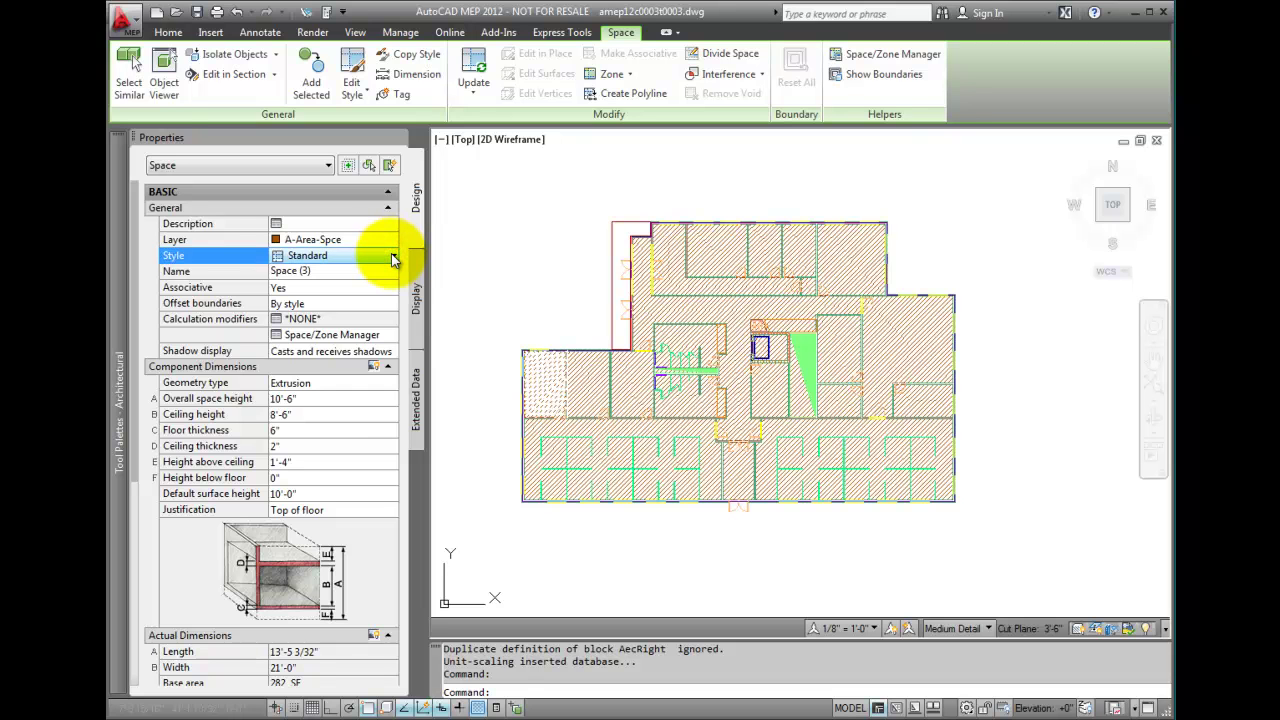
left_click(393, 259)
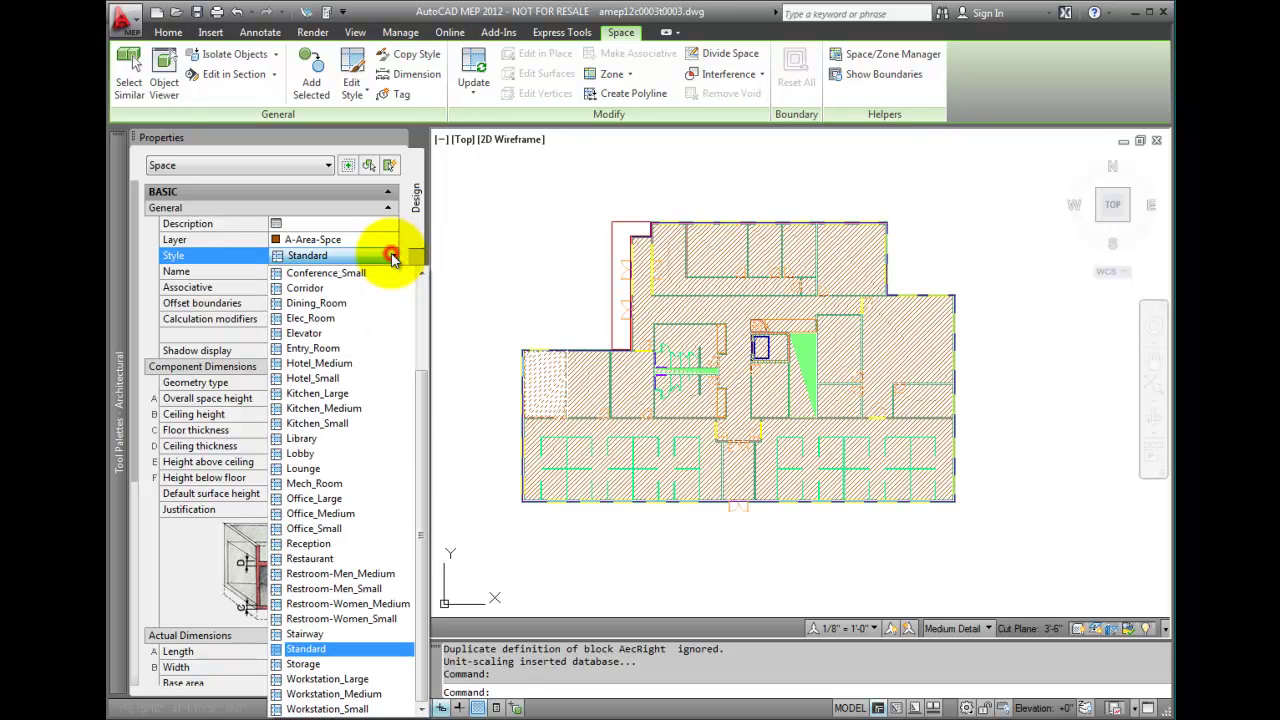
left_click(341, 513)
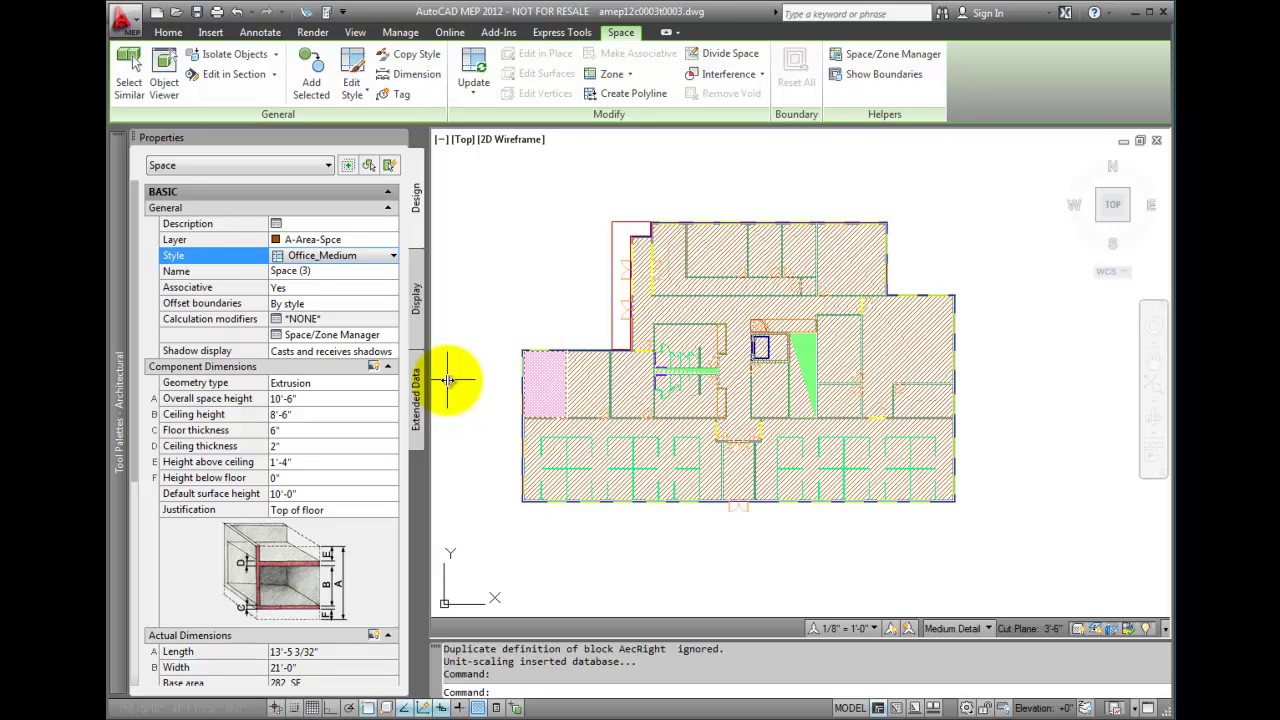
right_click(546, 380)
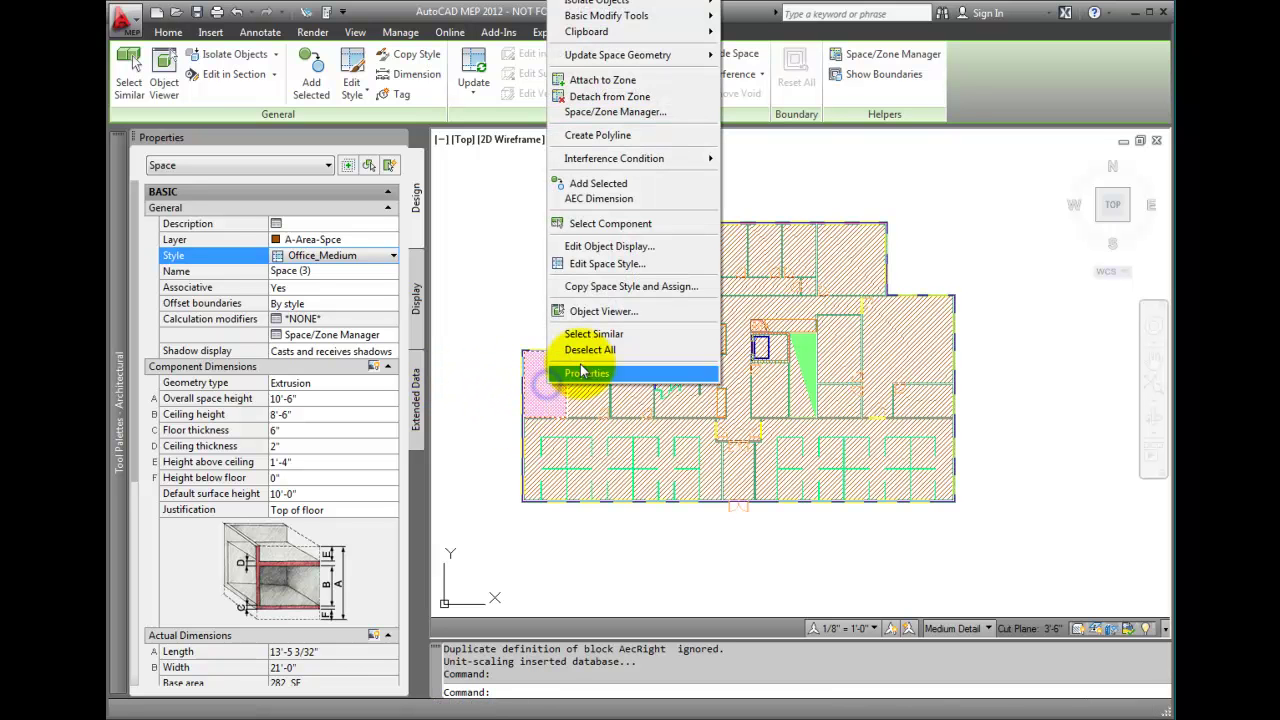
- Open the Office_Medium style properties, review its Design Rules, Materials and Classifications tabs, and close them
left_click(620, 264)
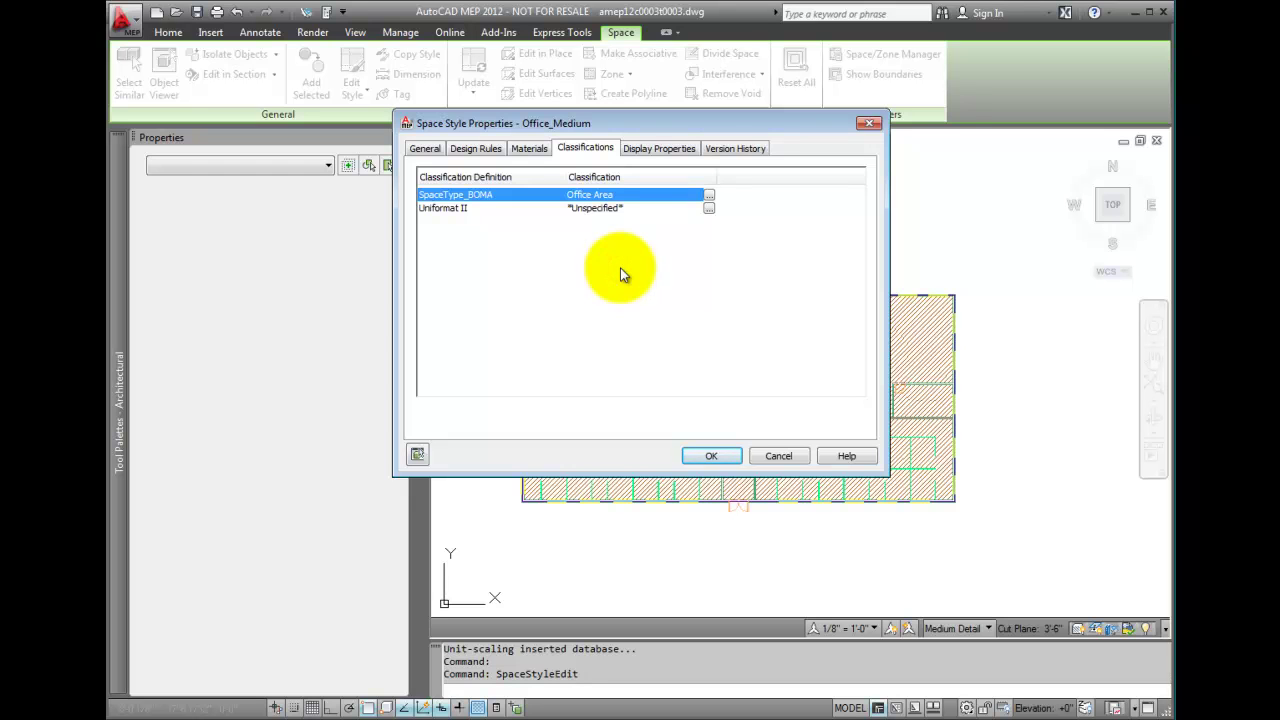
left_click(472, 149)
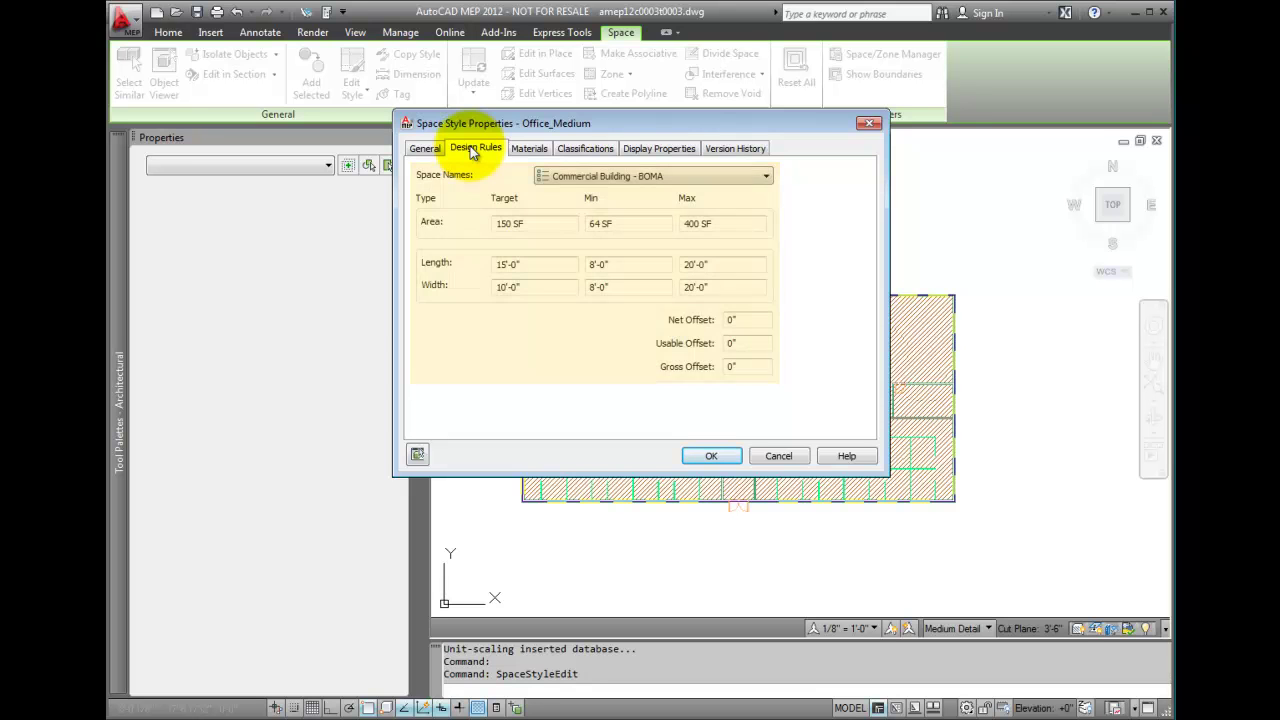
left_click(532, 149)
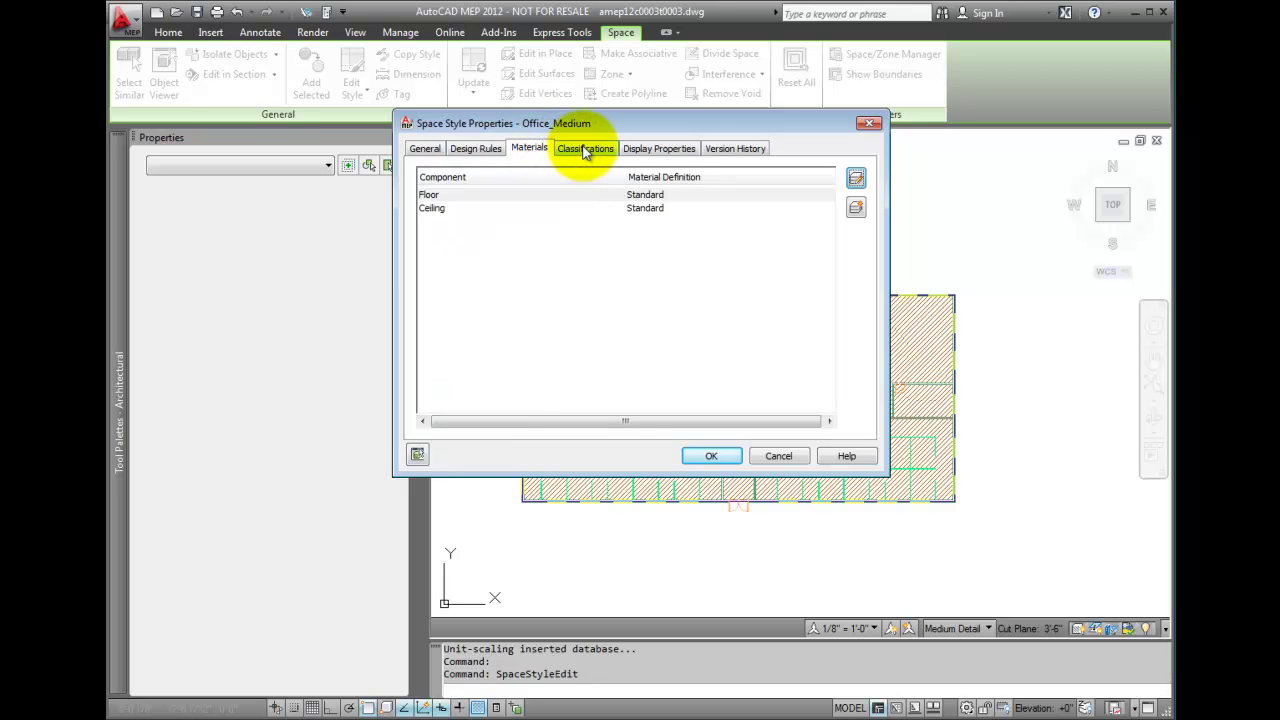
left_click(586, 149)
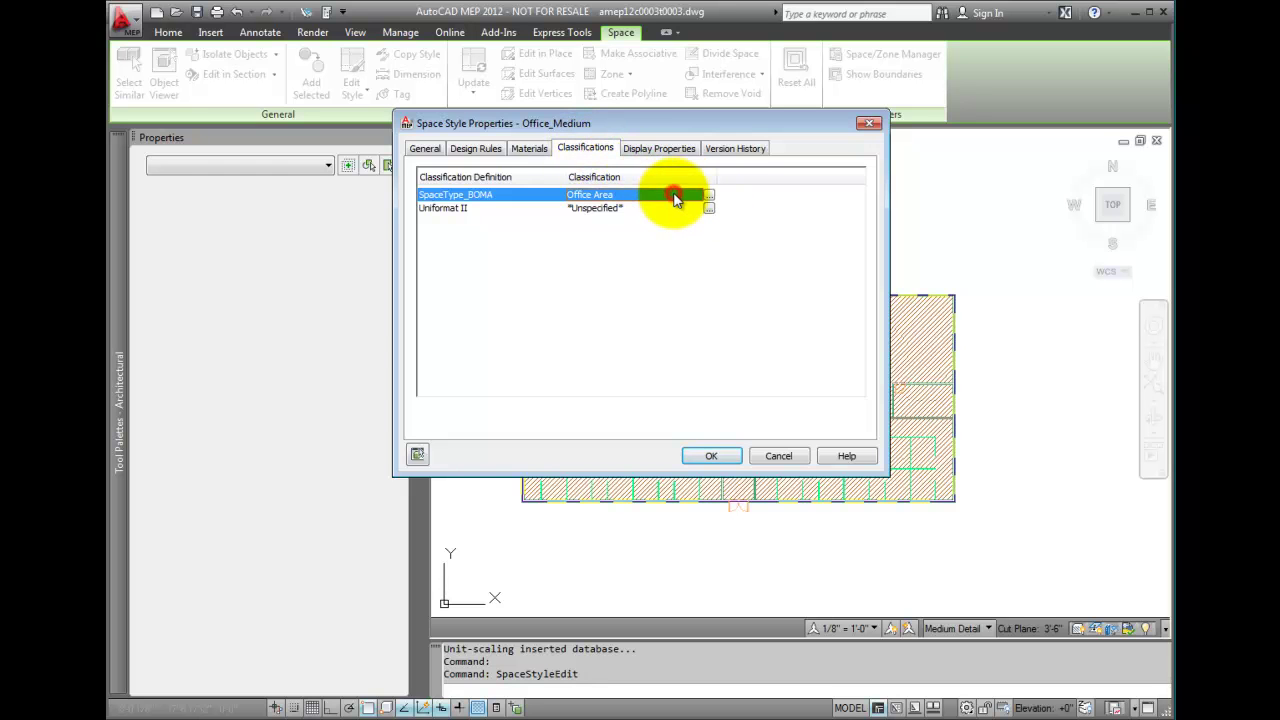
left_click(711, 455)
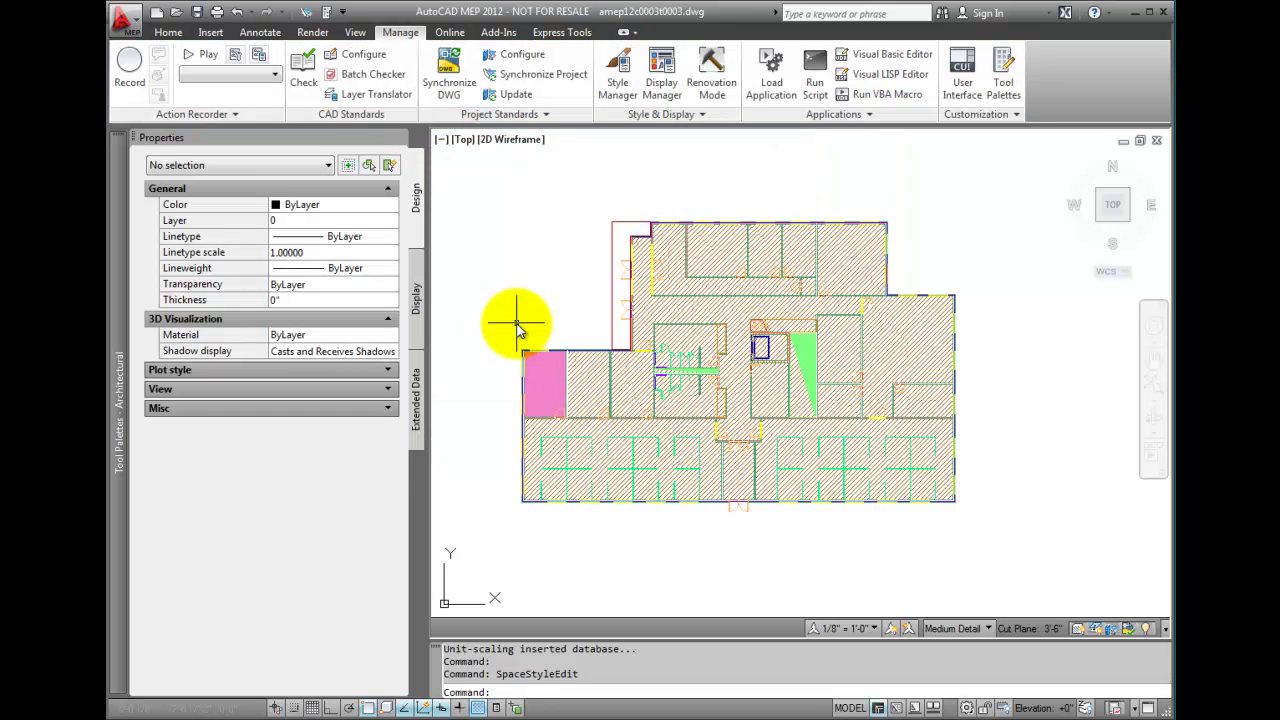
- Select the pink Space (3) and choose Office from its Name list
left_click(545, 380)
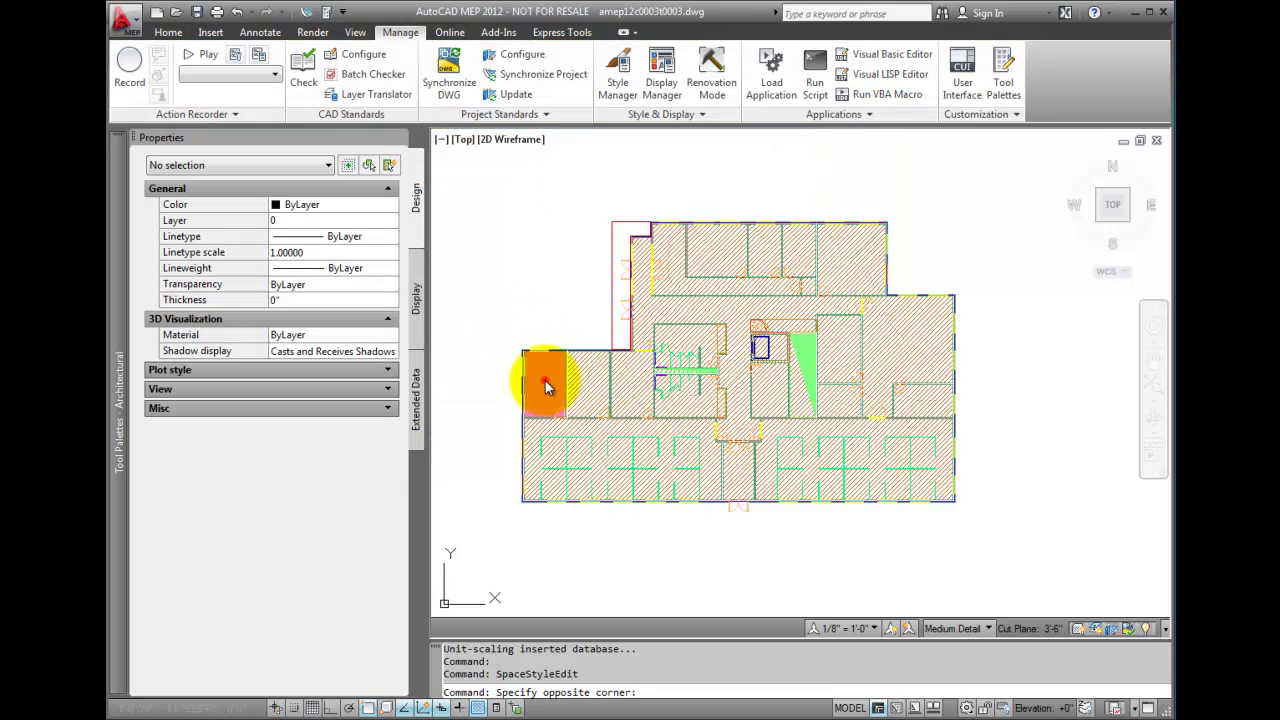
left_click(471, 349)
left_click(380, 274)
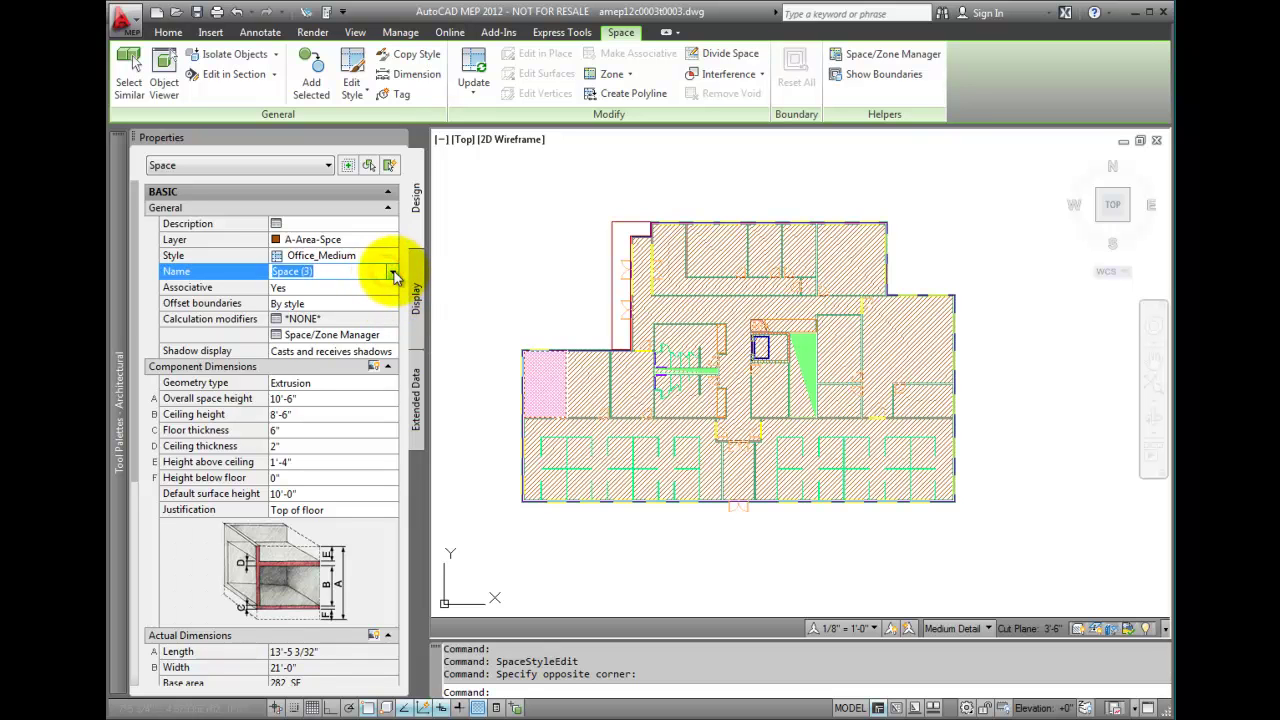
left_click(391, 271)
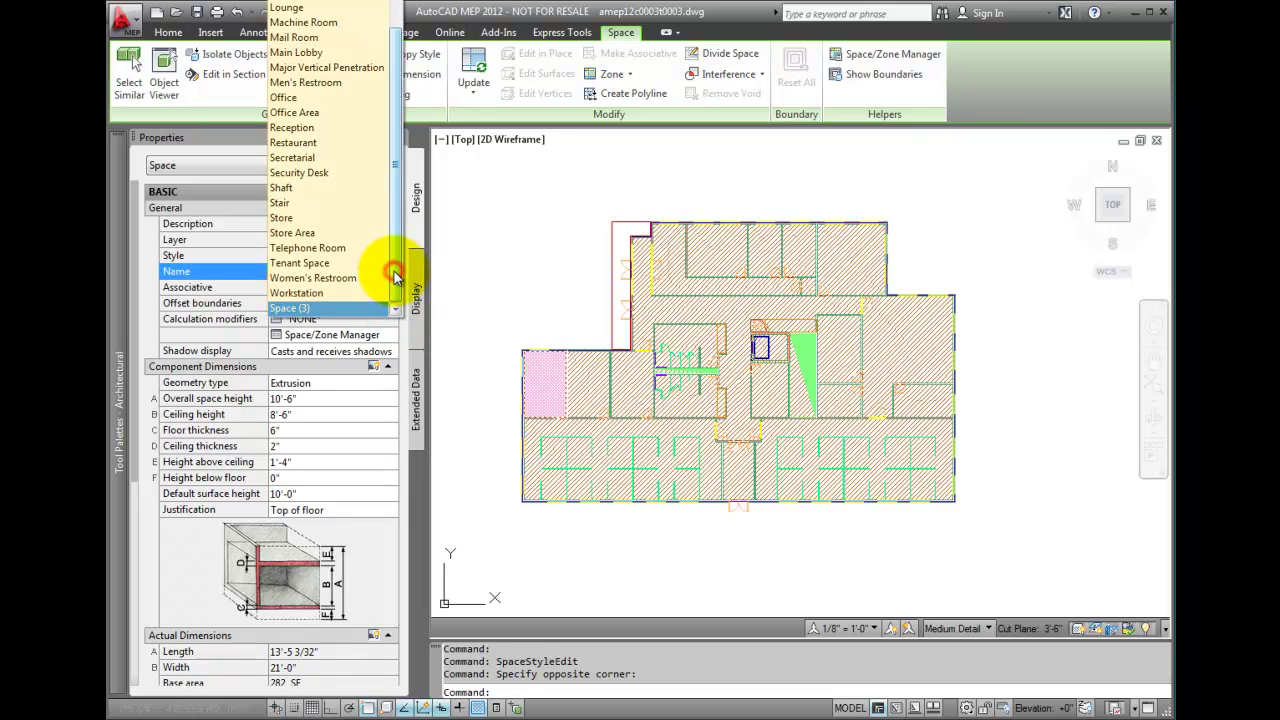
left_click(330, 97)
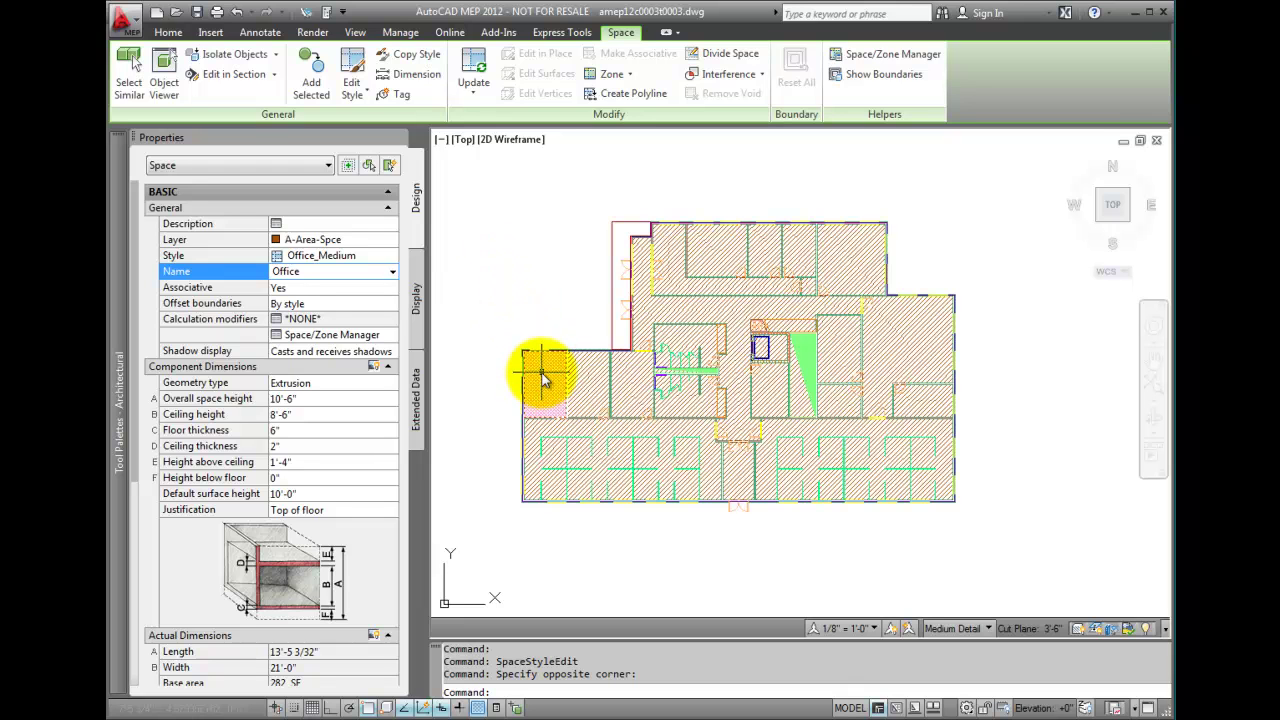
left_click(390, 400)
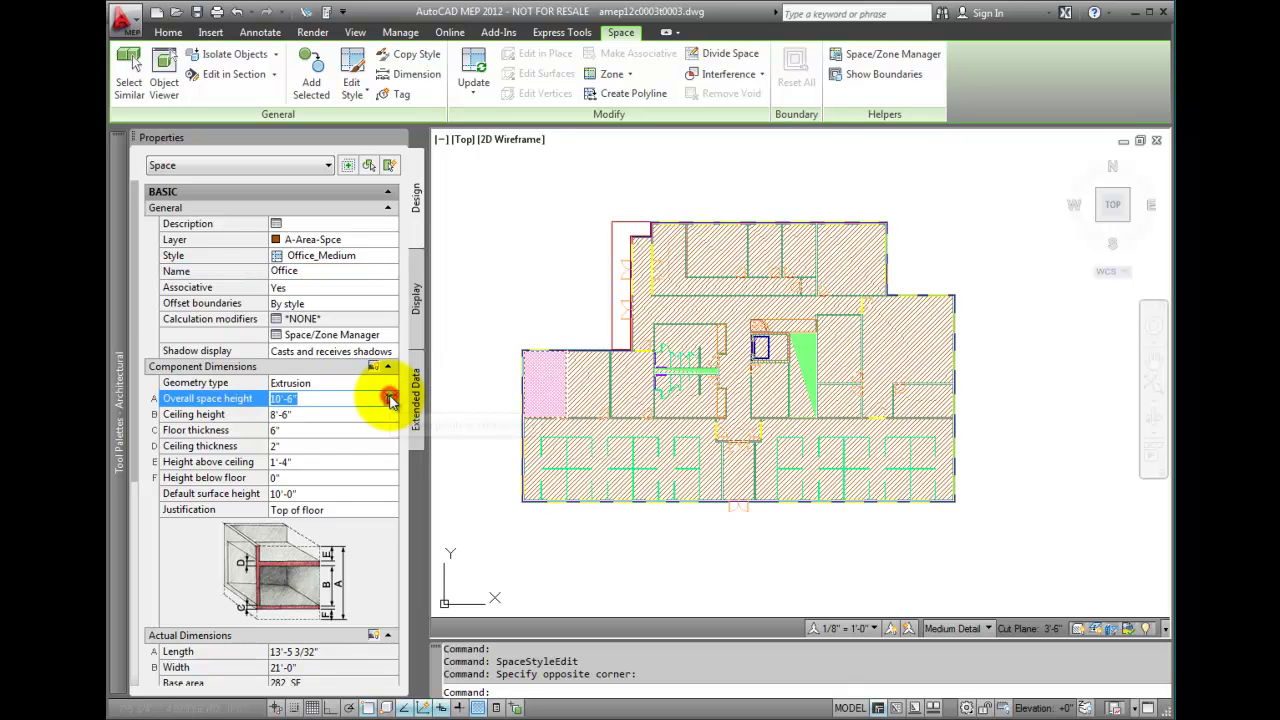
left_click(387, 414)
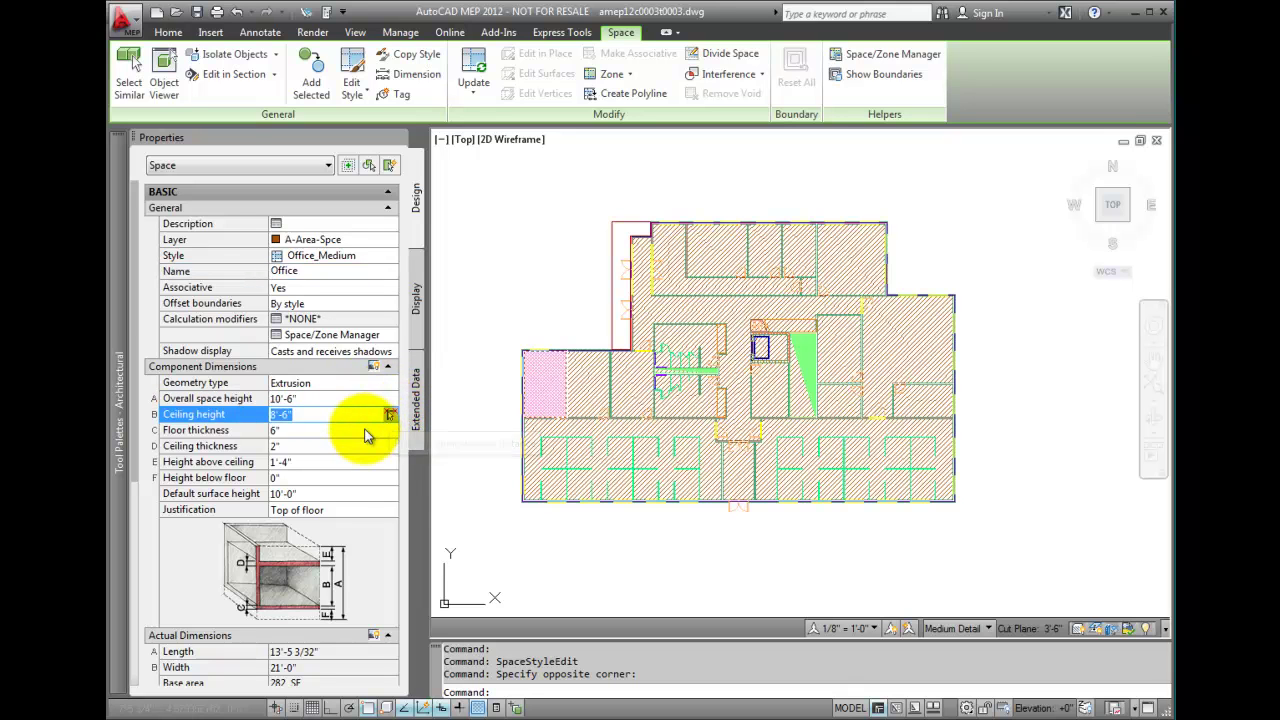
left_click(372, 430)
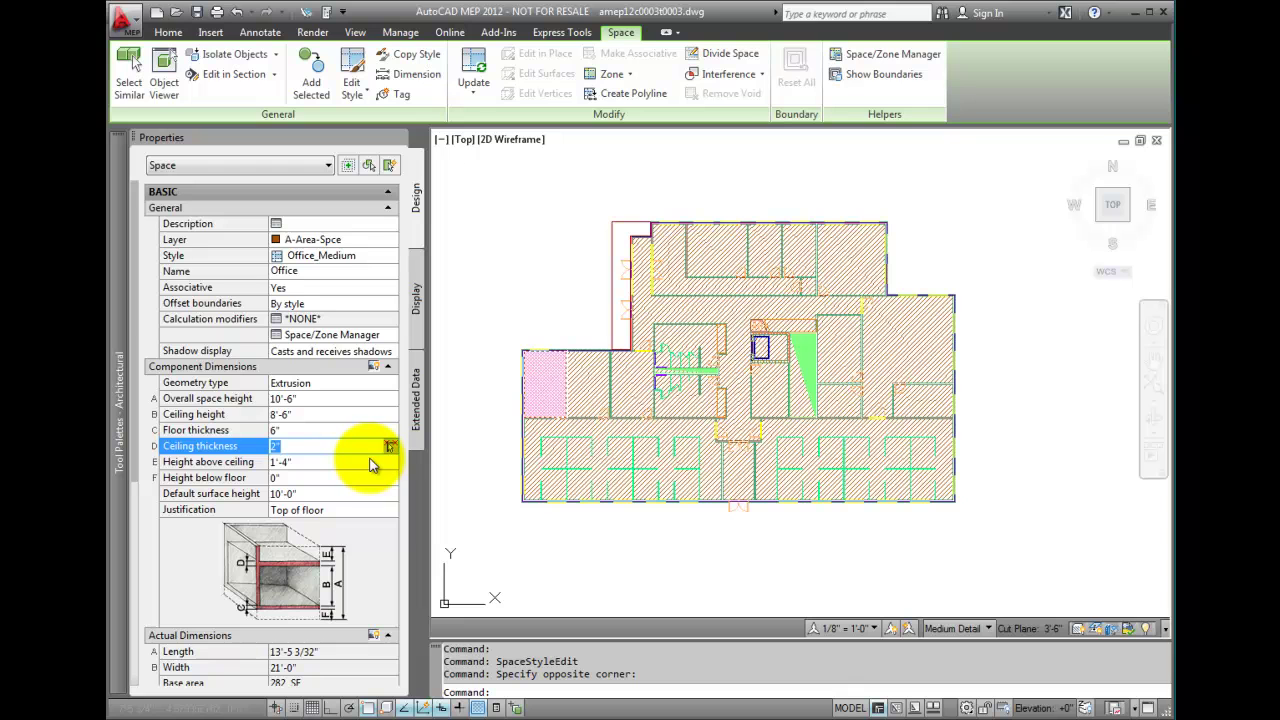
left_click(366, 462)
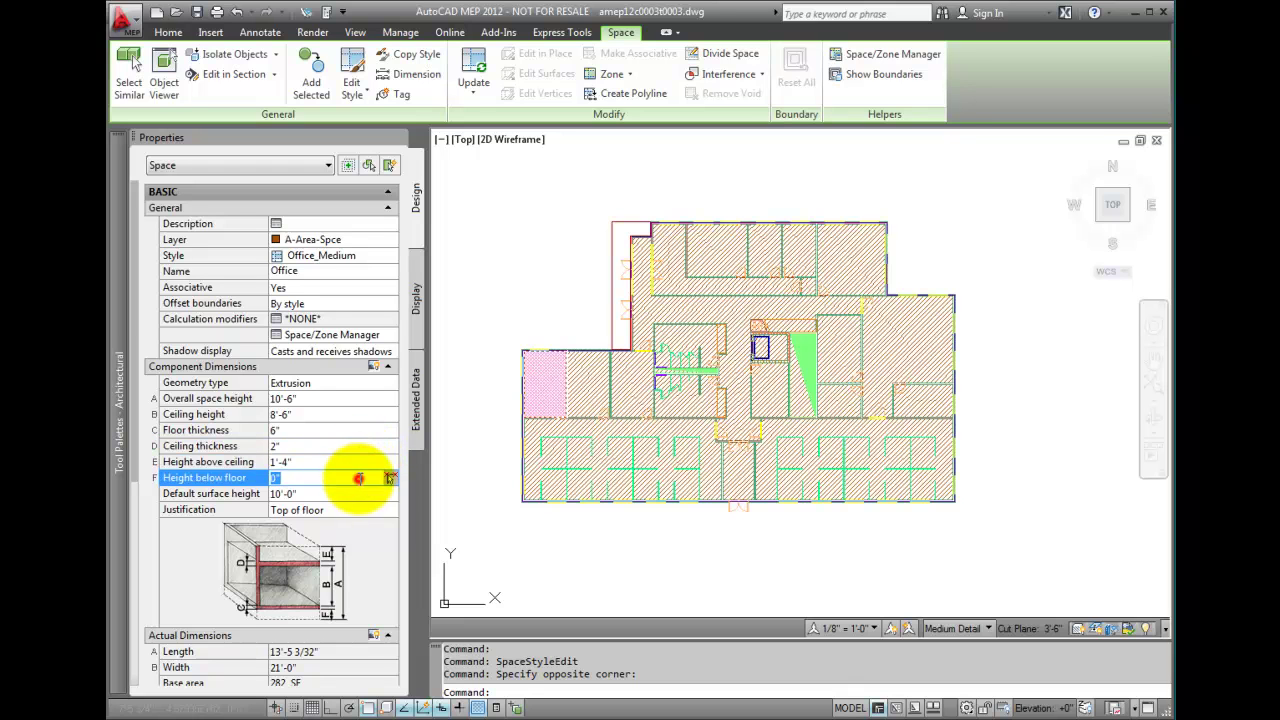
left_click(355, 496)
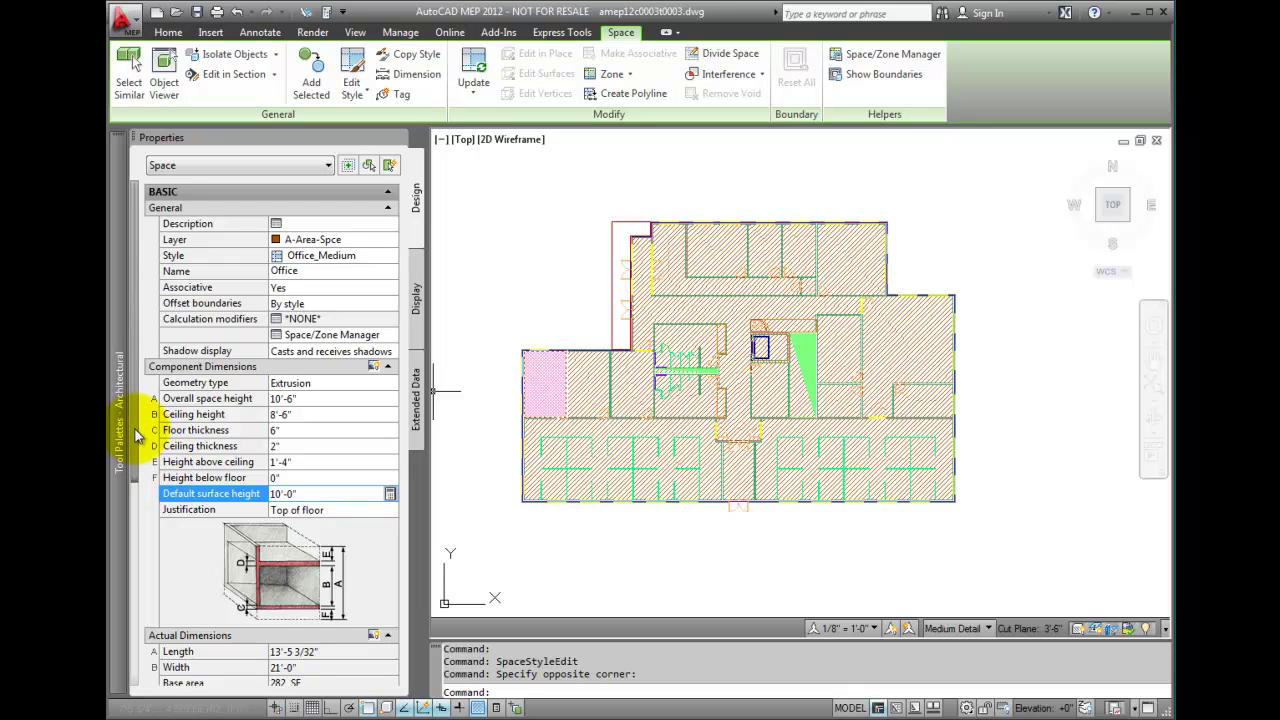
left_click_drag(138, 436, 145, 680)
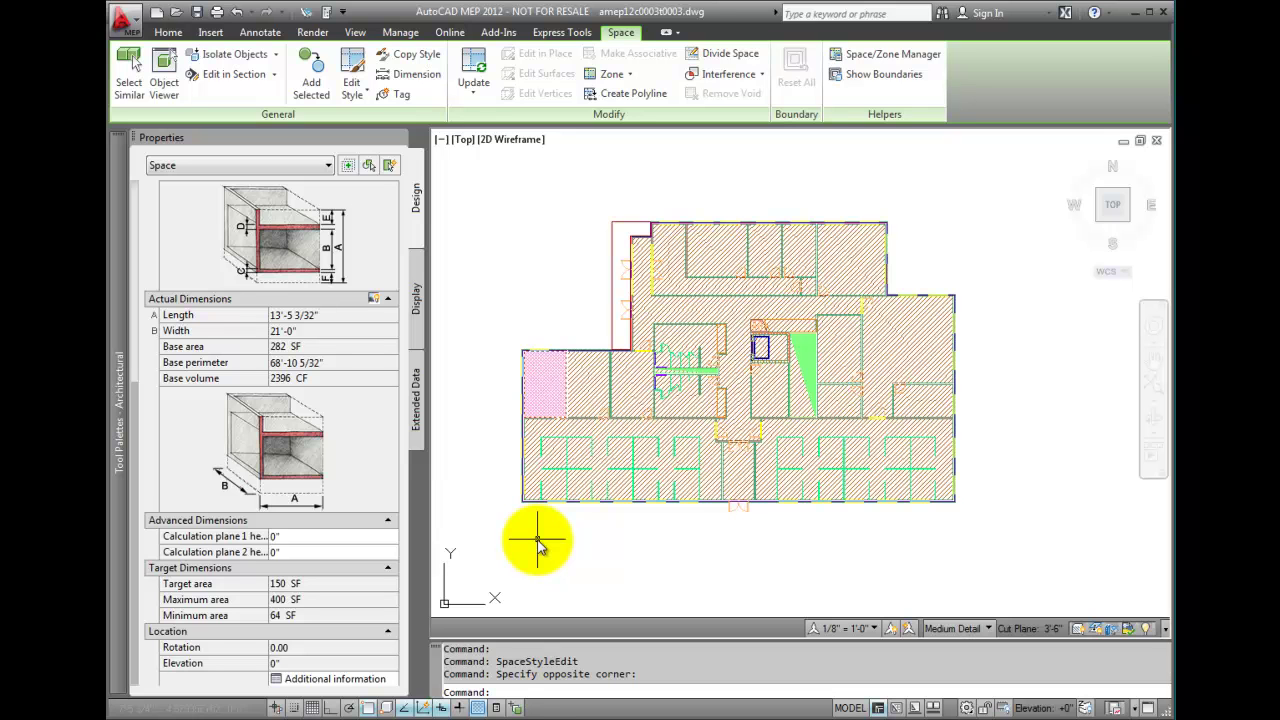
- Show the Office space's Extended Data and confirm its SpaceType_BOMA classification
left_click(418, 402)
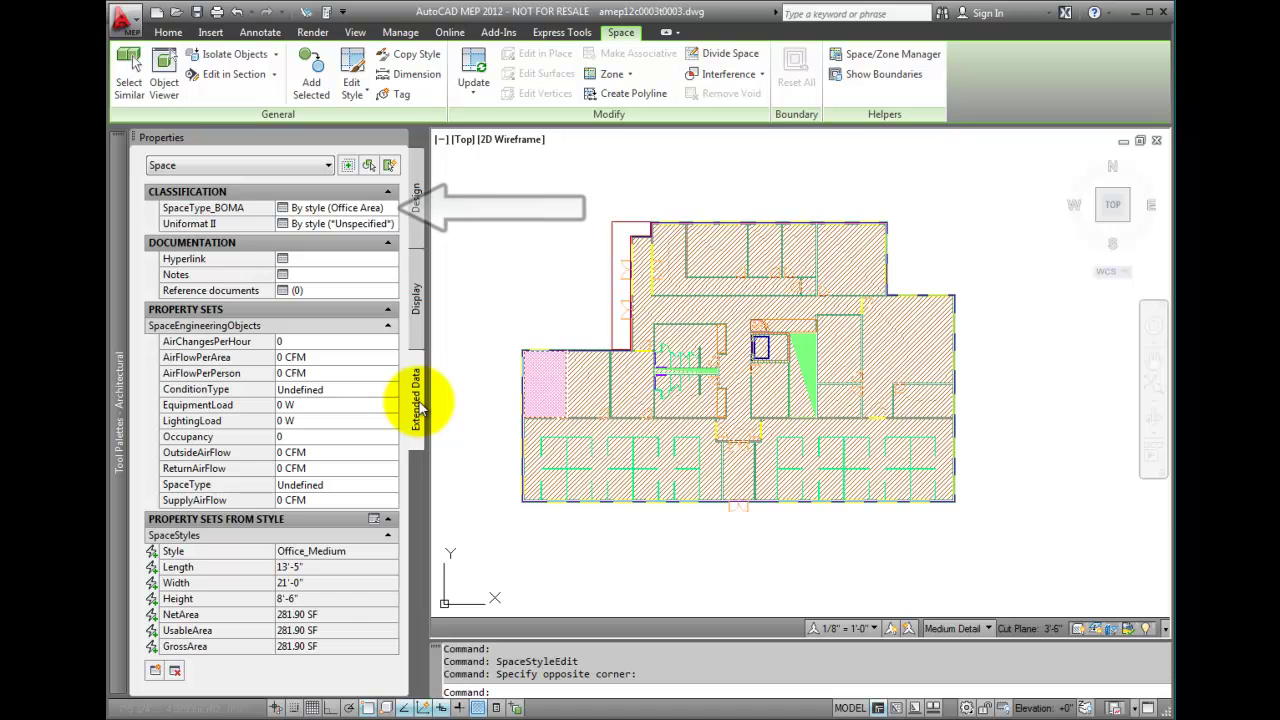
left_click(395, 210)
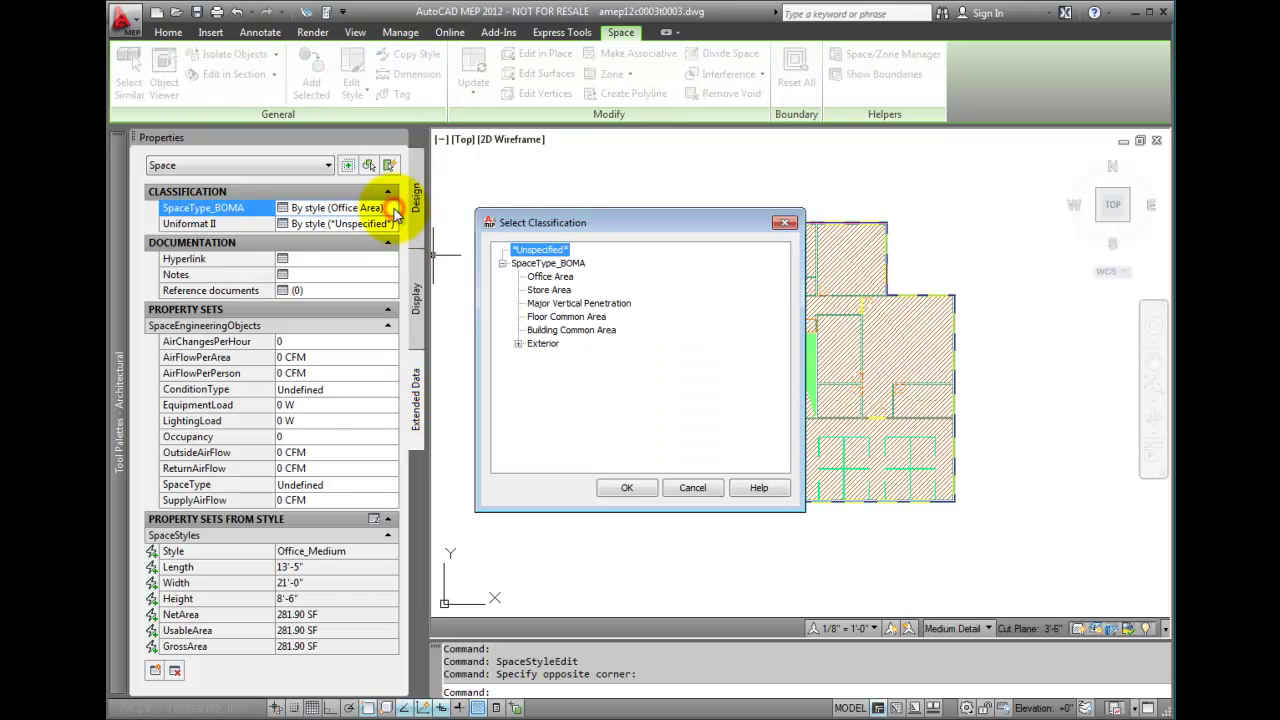
left_click(630, 482)
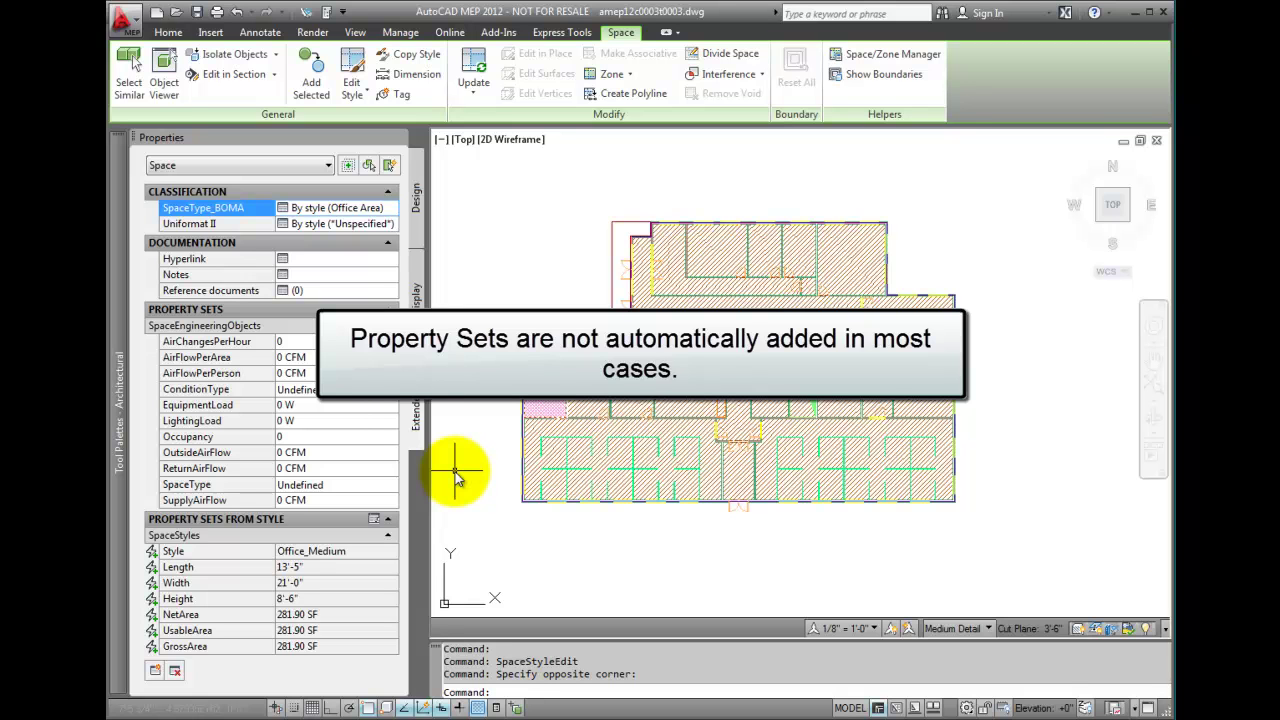
left_click(155, 673)
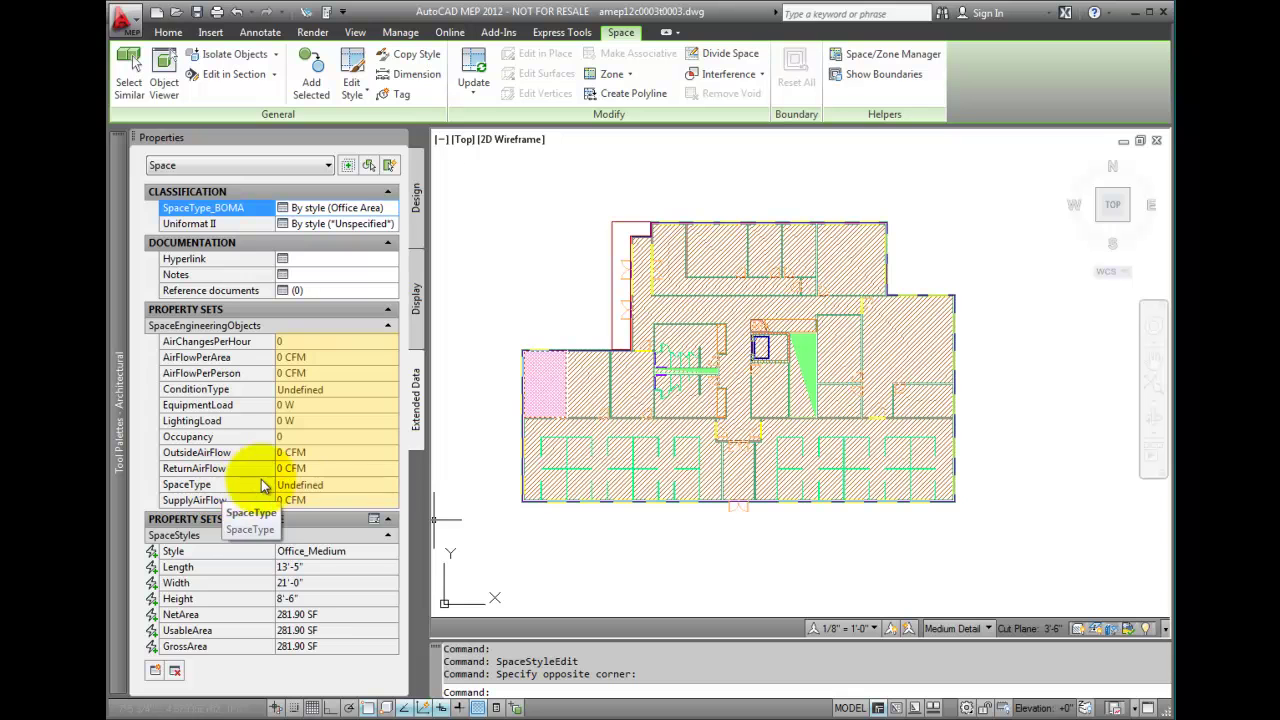
- Set SpaceType to OfficeOpenPlan and ConditionType to HeatedAndCooled
left_click(394, 488)
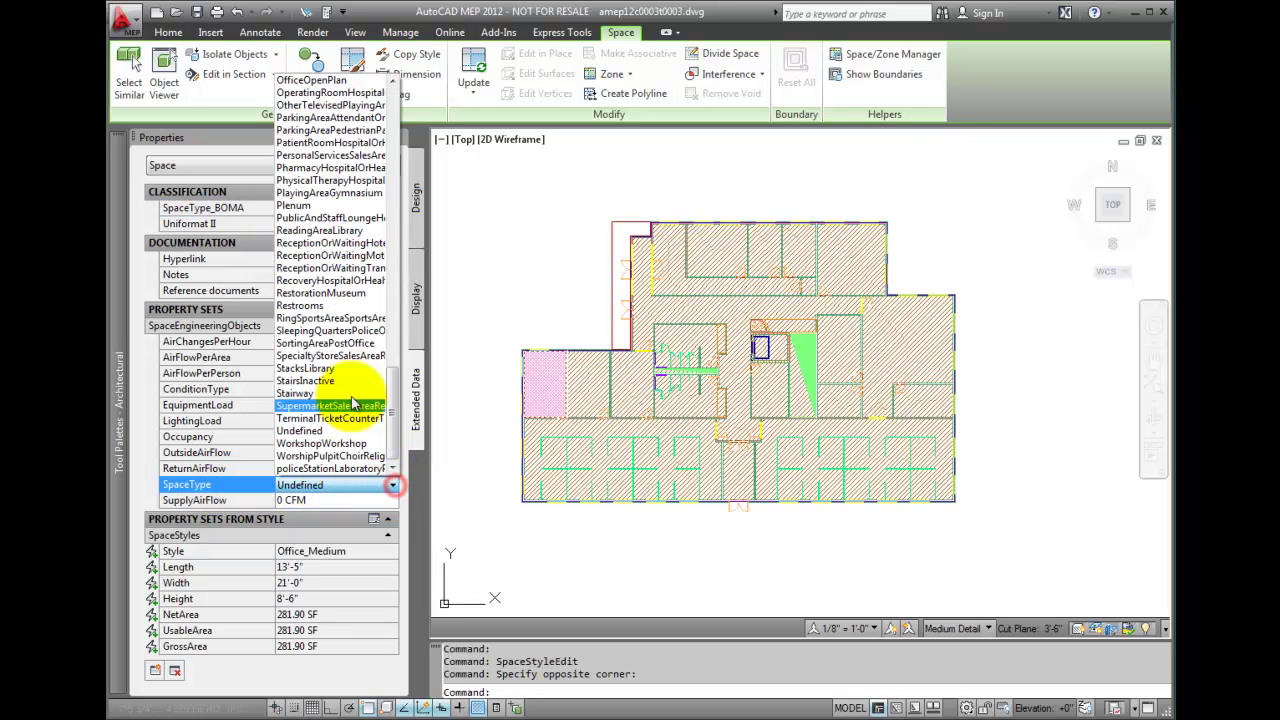
left_click(340, 80)
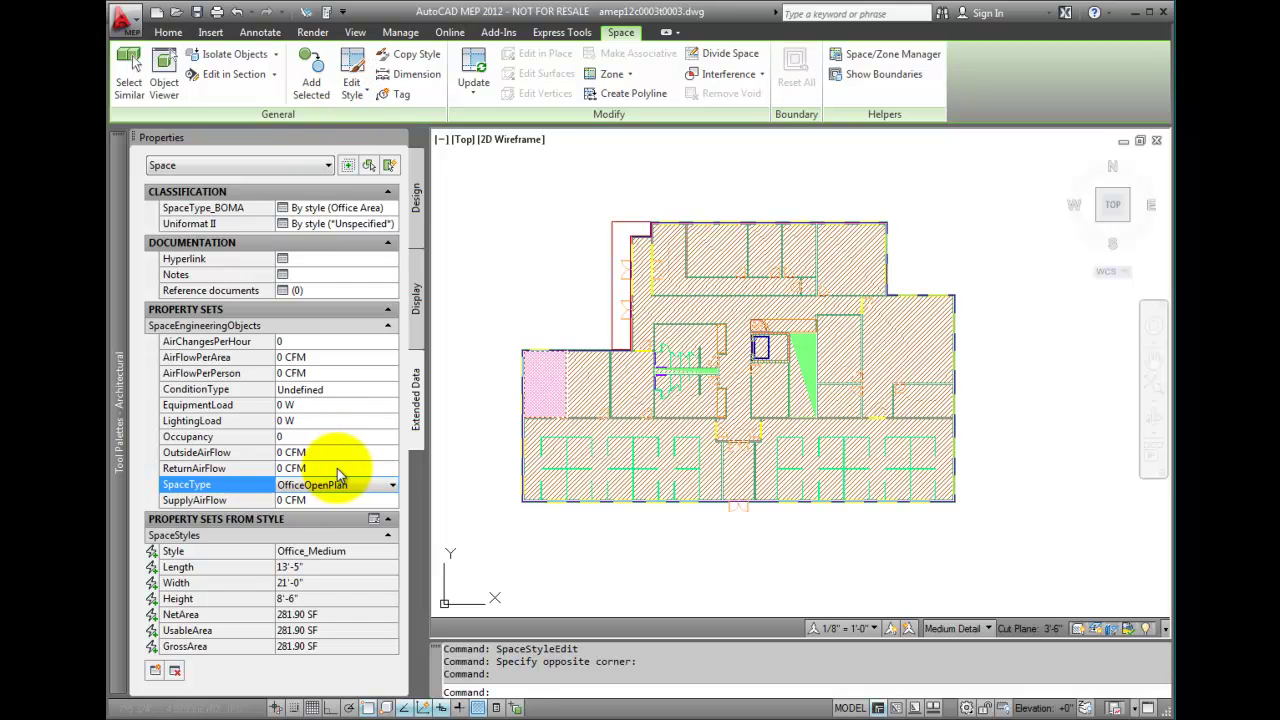
left_click(340, 390)
left_click(385, 392)
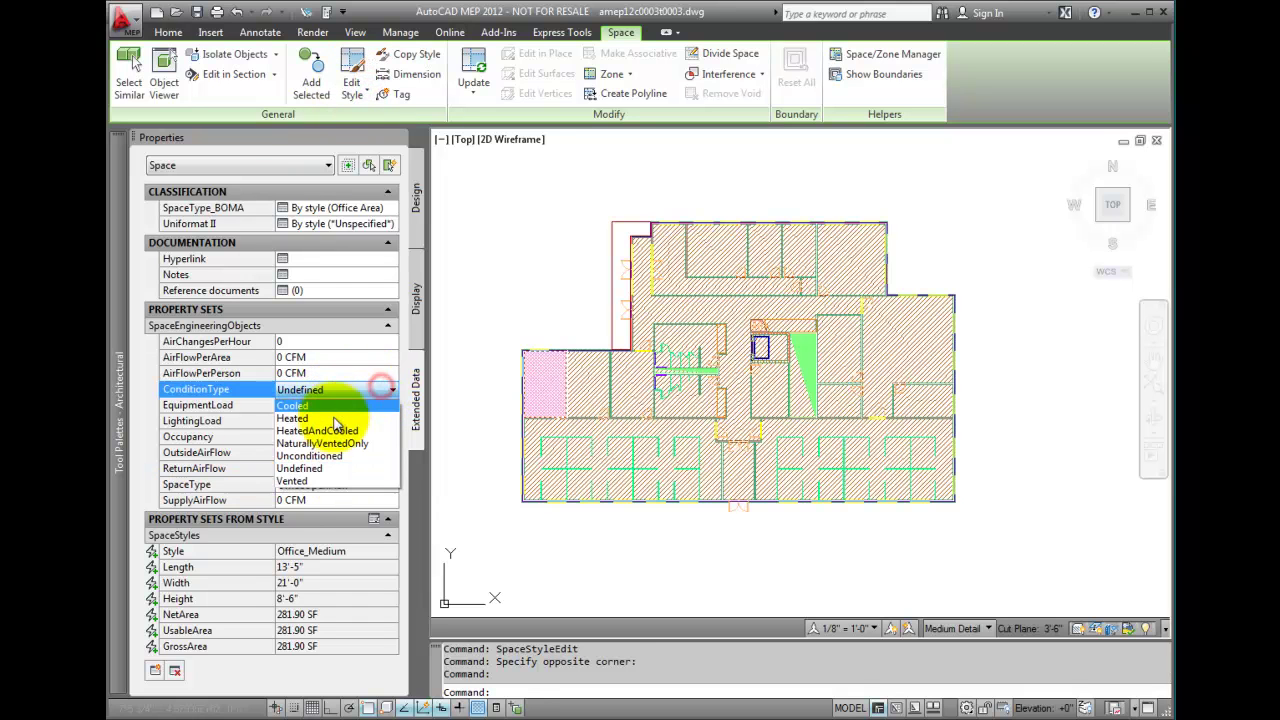
left_click(320, 436)
- Enter 1000 W equipment and lighting loads, occupancy 2, 150 CFM supply airflow and 2 air changes
left_click(305, 403)
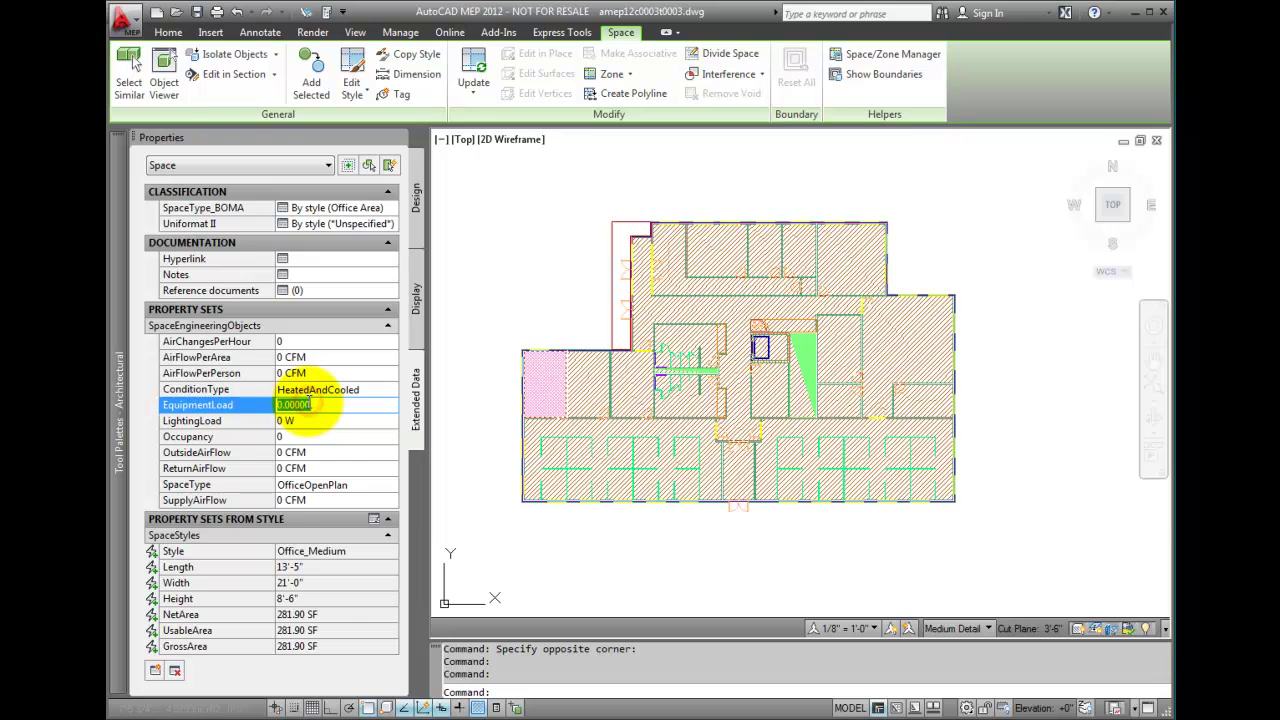
type("1")
type("000")
left_click(318, 420)
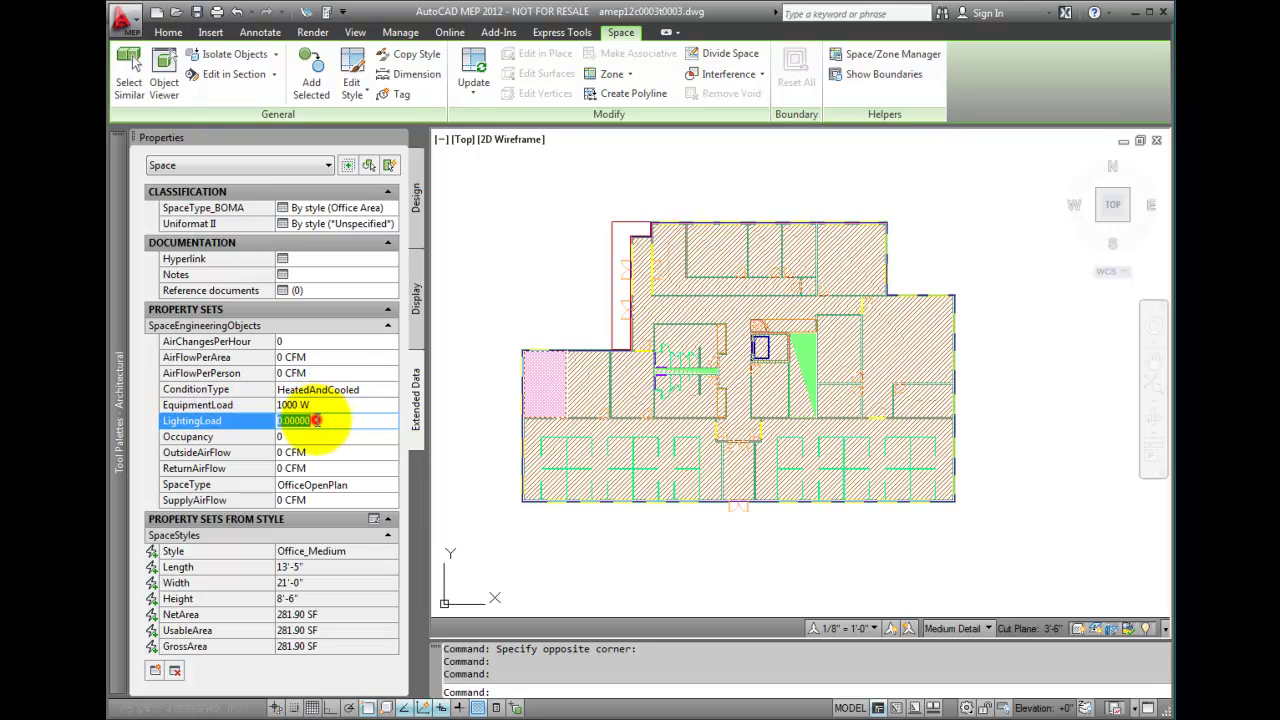
type("1000")
key("Tab")
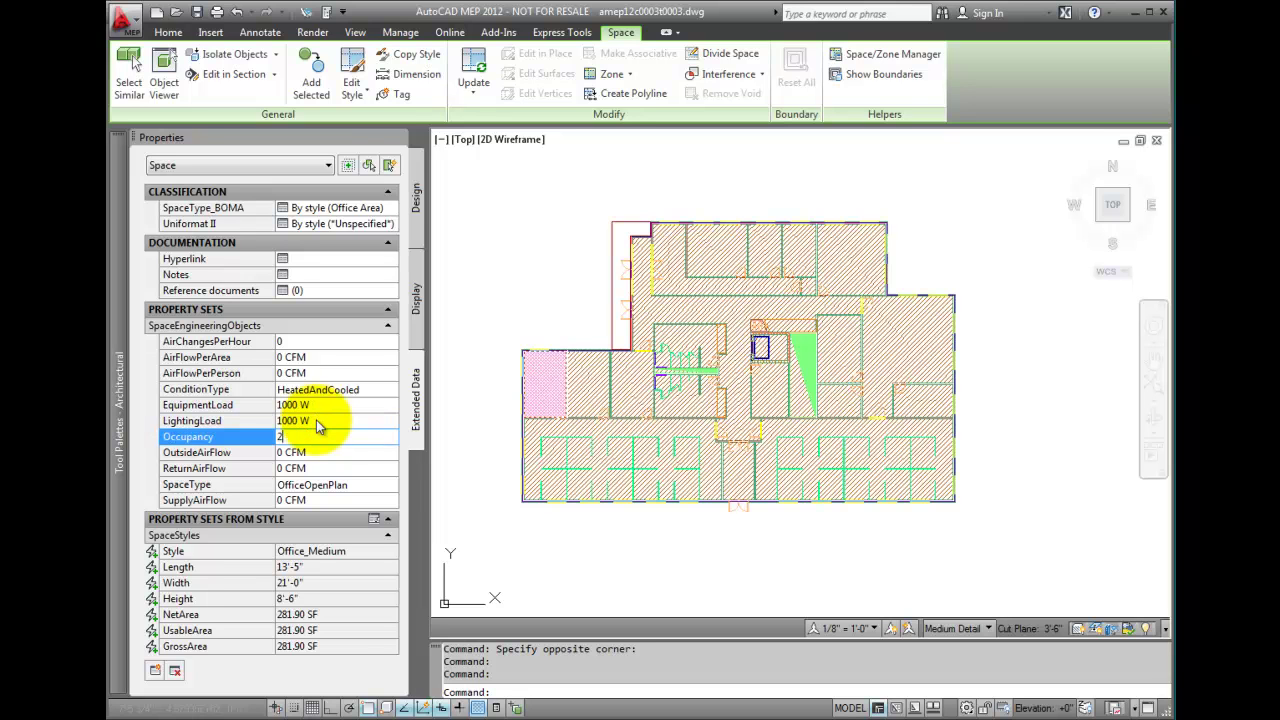
type("2")
left_click(320, 499)
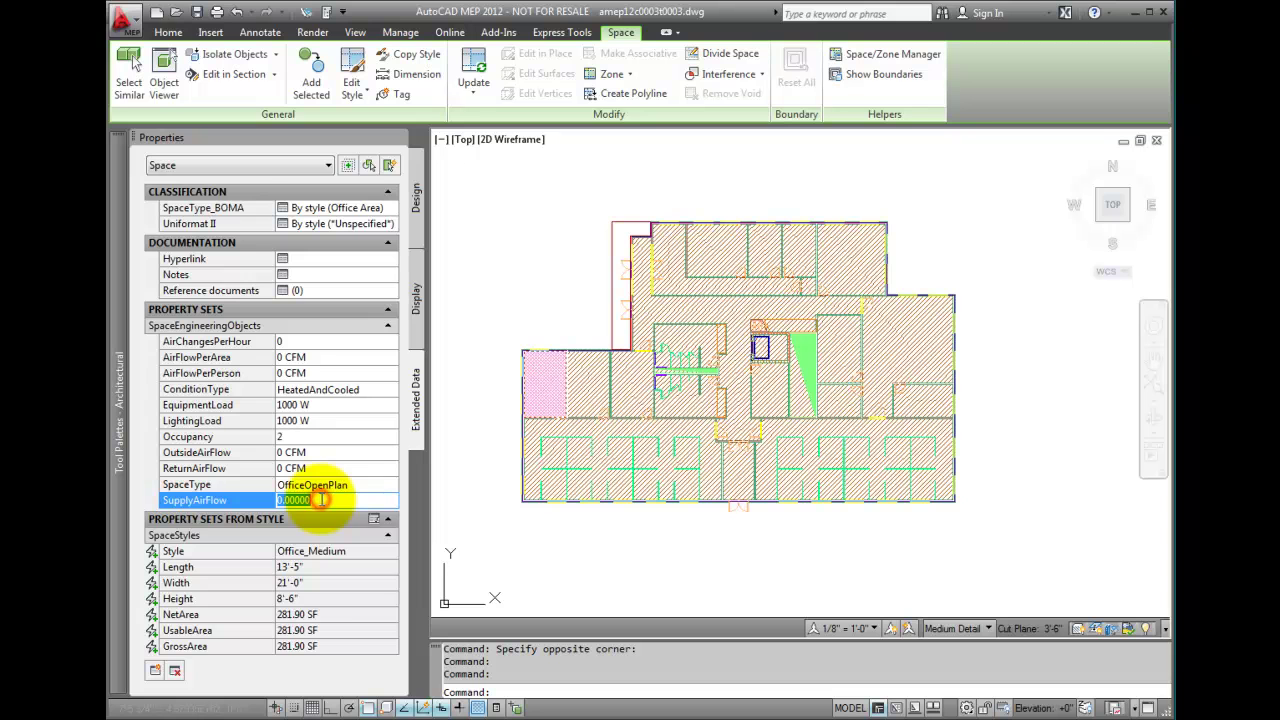
type("150")
left_click(303, 341)
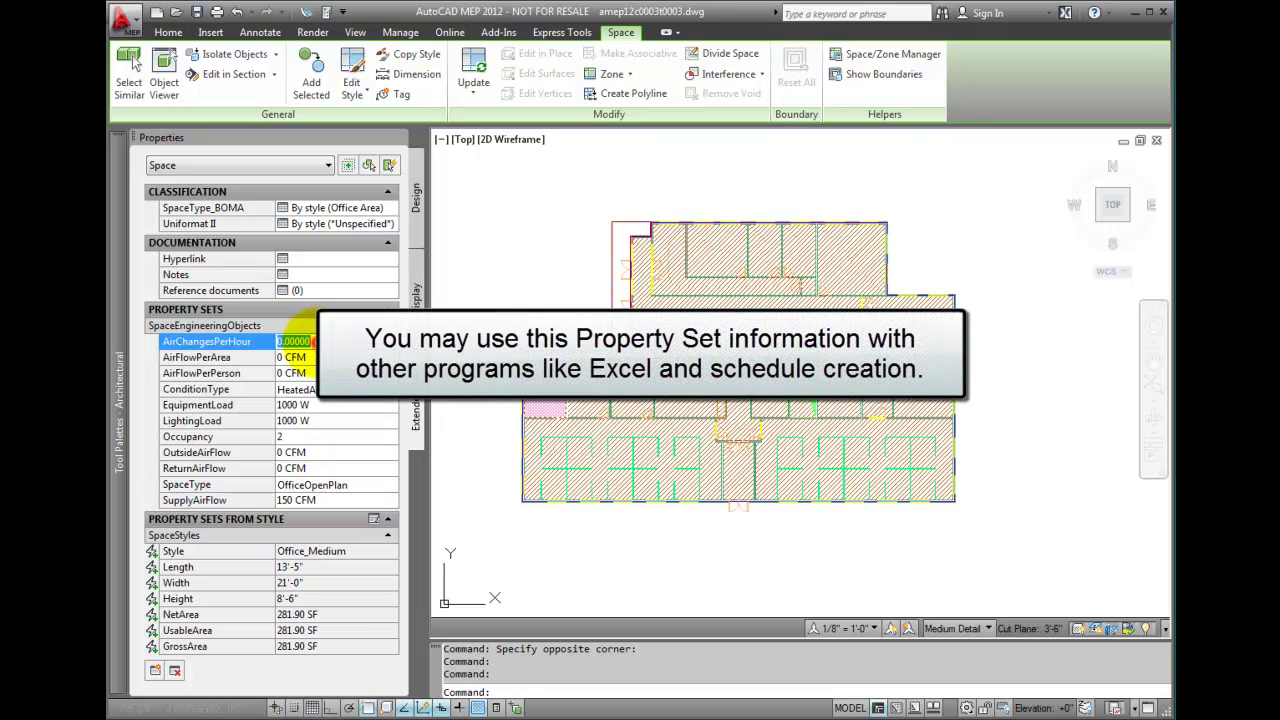
type("2")
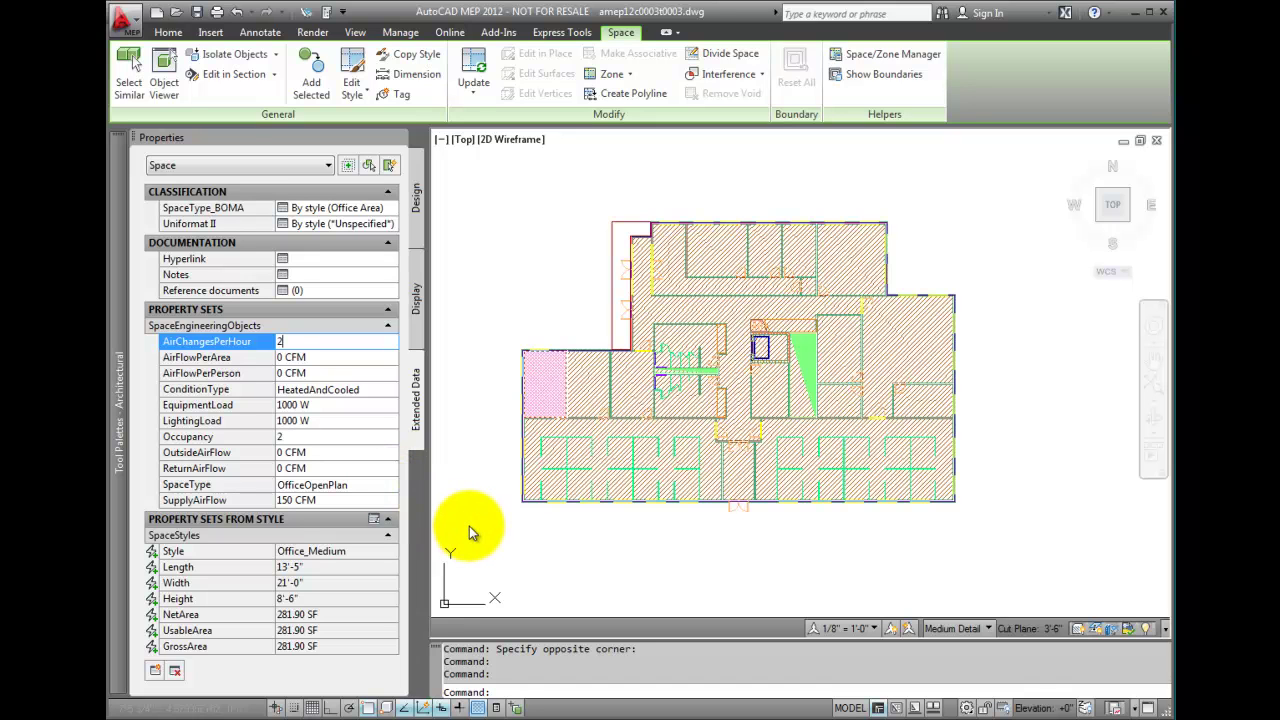
- Attach the SpaceObjects property set to the Office space and select its Number field
left_click(155, 672)
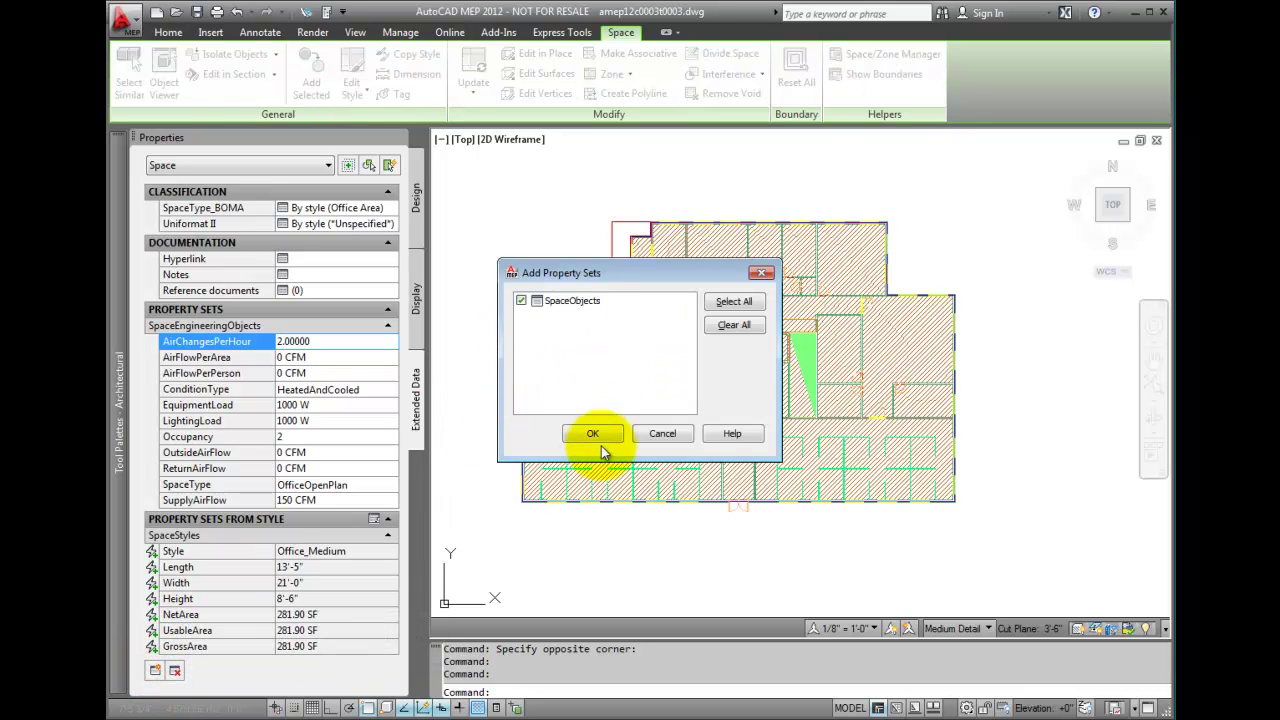
left_click(601, 443)
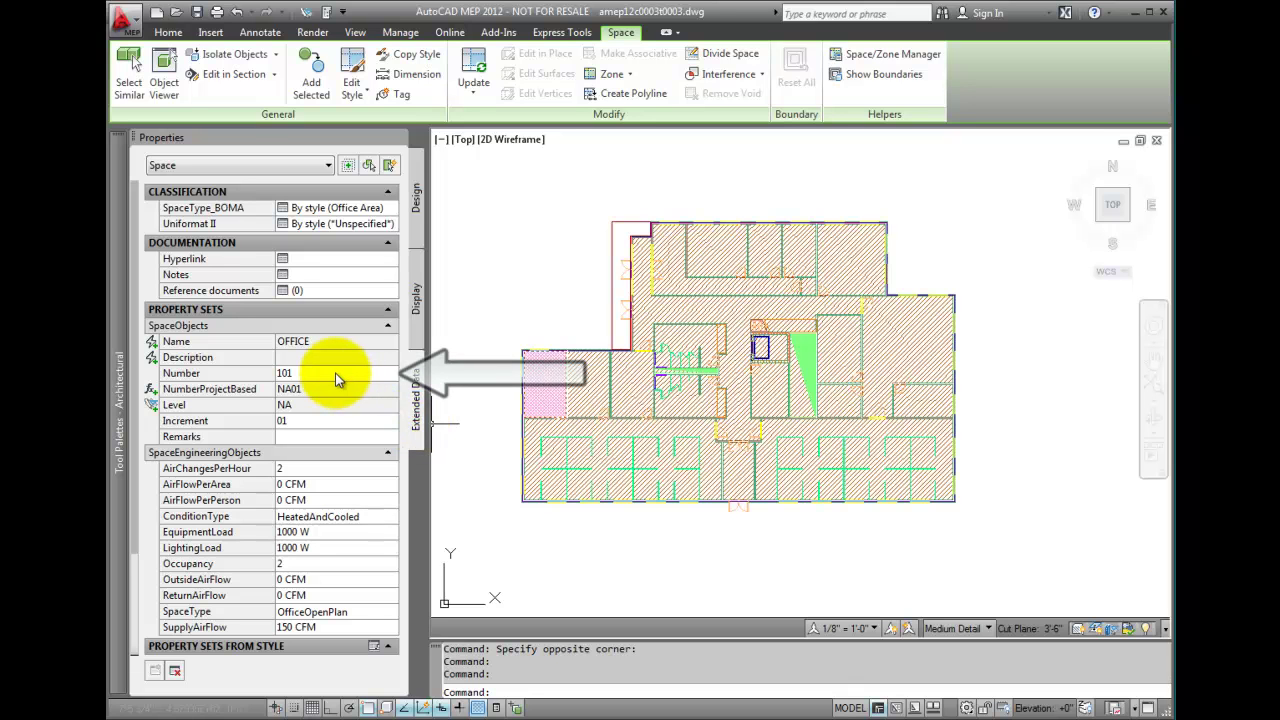
left_click(335, 373)
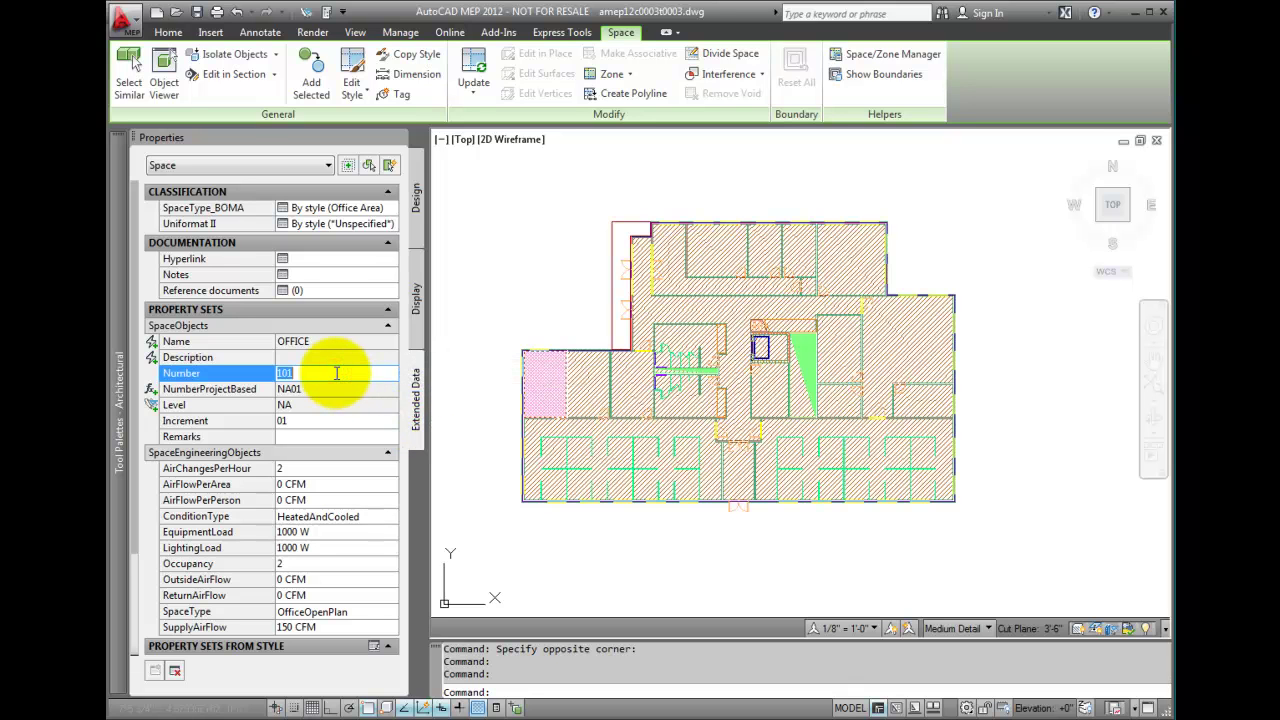